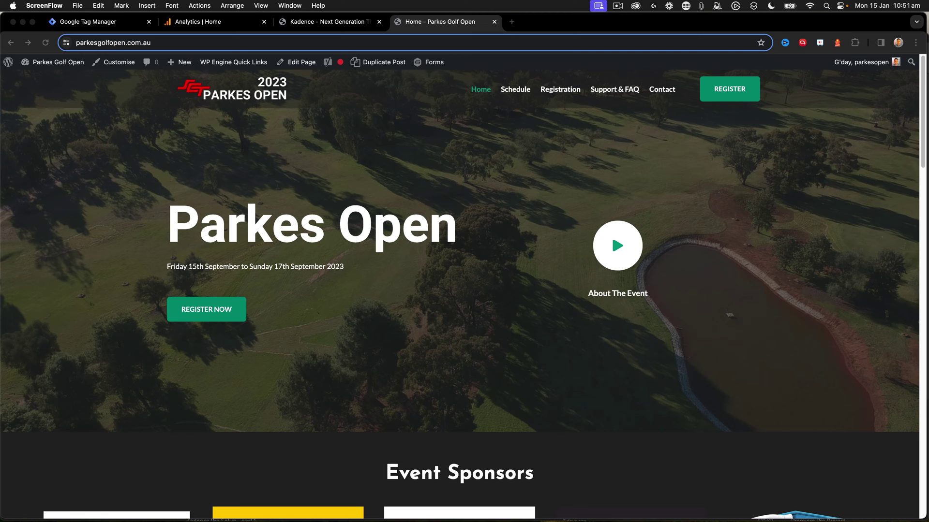
Review the Kadence Pro Addons with Header/Footer Scripts enabled, then view the Analytics Home report
click(321, 22)
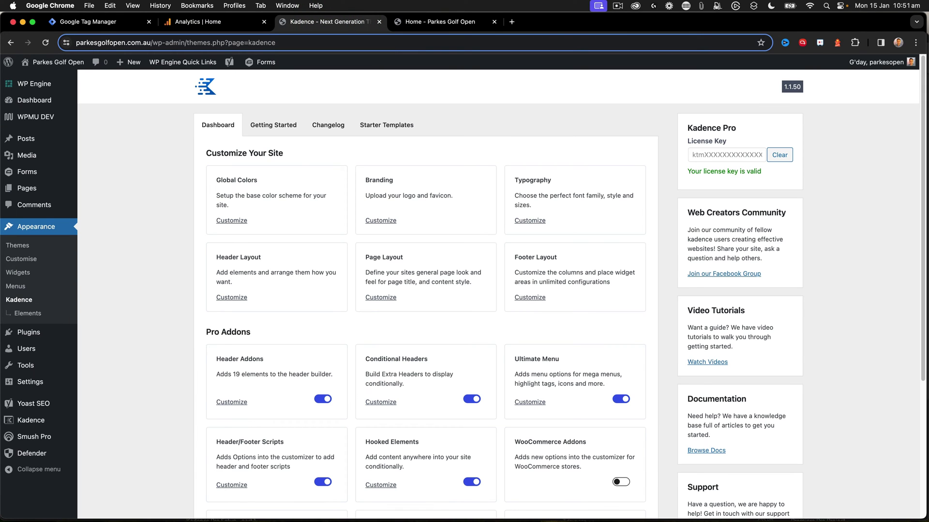
scroll(501, 287, down, 5)
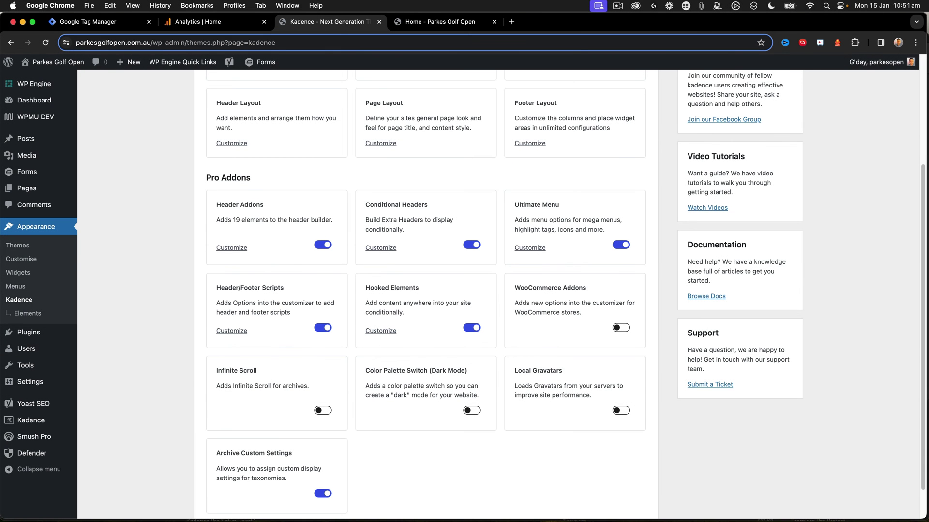
click(191, 21)
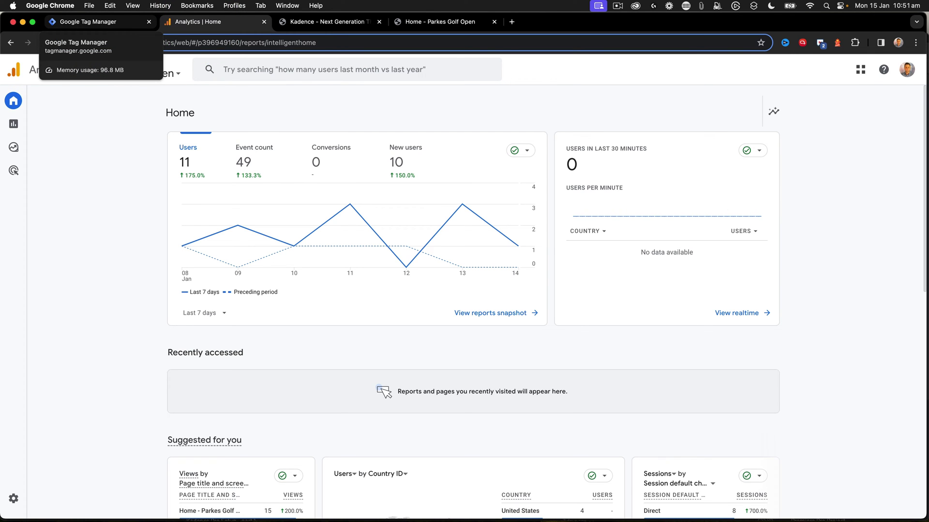
Start a new Tag Manager account named Parkes Golf Open with country Australia
click(87, 21)
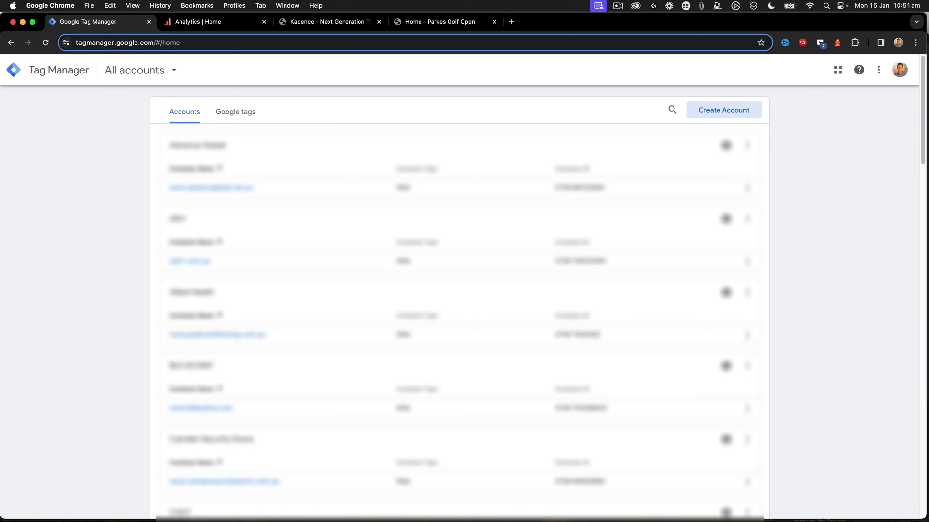
click(715, 108)
click(222, 209)
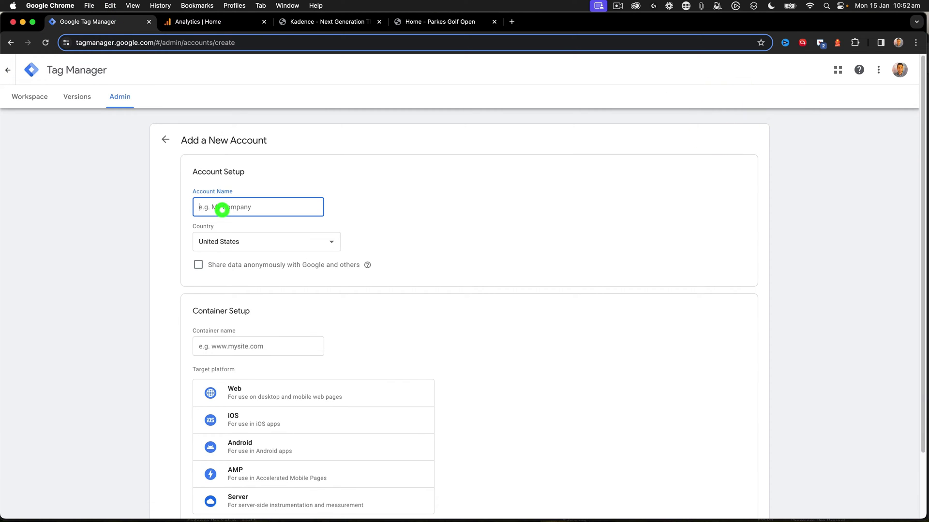
text(Parkes Golf Open)
click(245, 242)
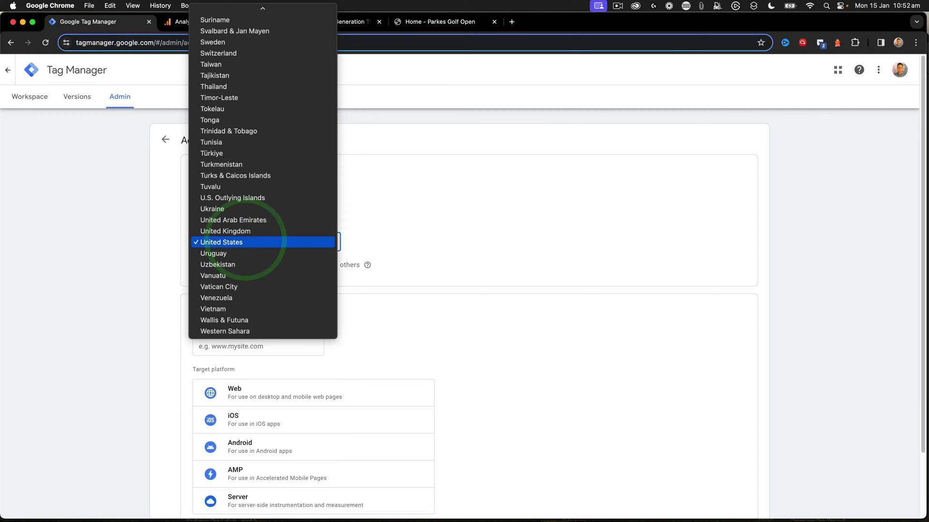
scroll(245, 245, up, 20)
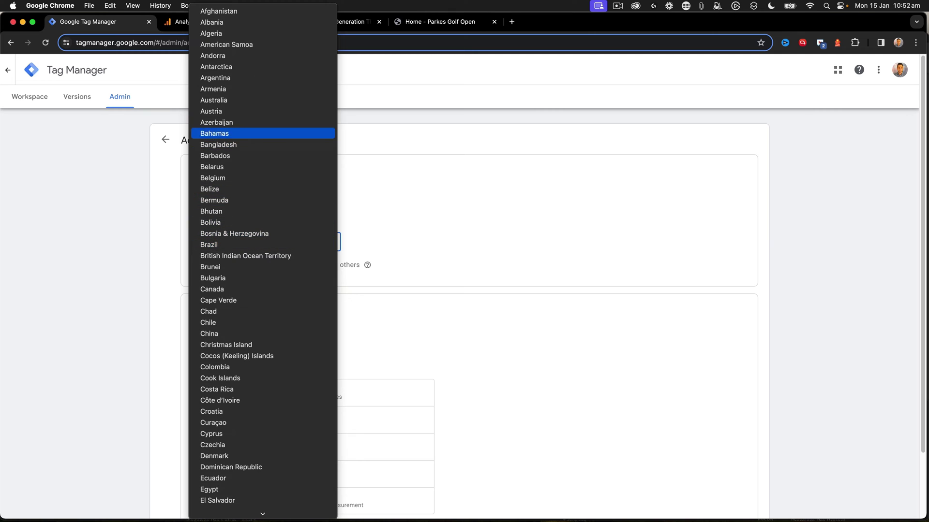
click(225, 101)
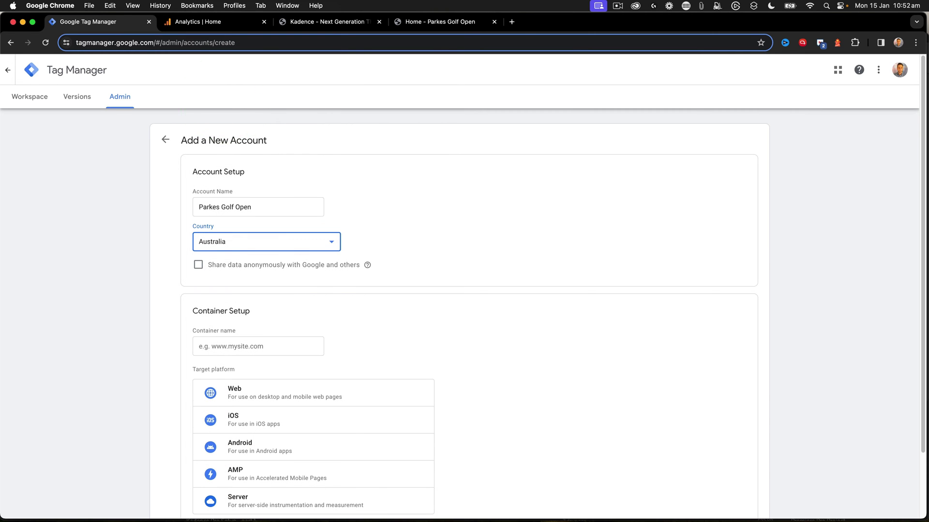
Name the container parkesgolfopen.com.au, copied from the site address, and choose the Web platform
scroll(224, 98, down, 1)
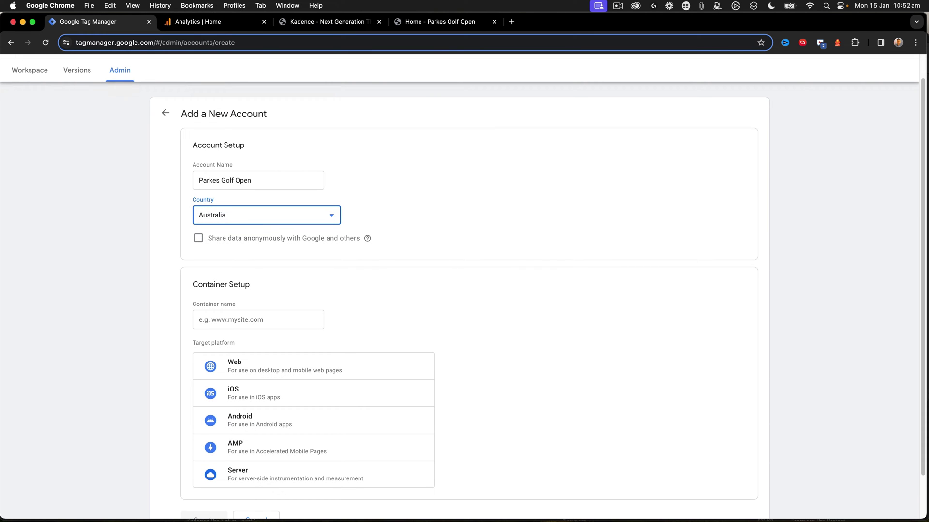
scroll(290, 242, down, 2)
click(209, 279)
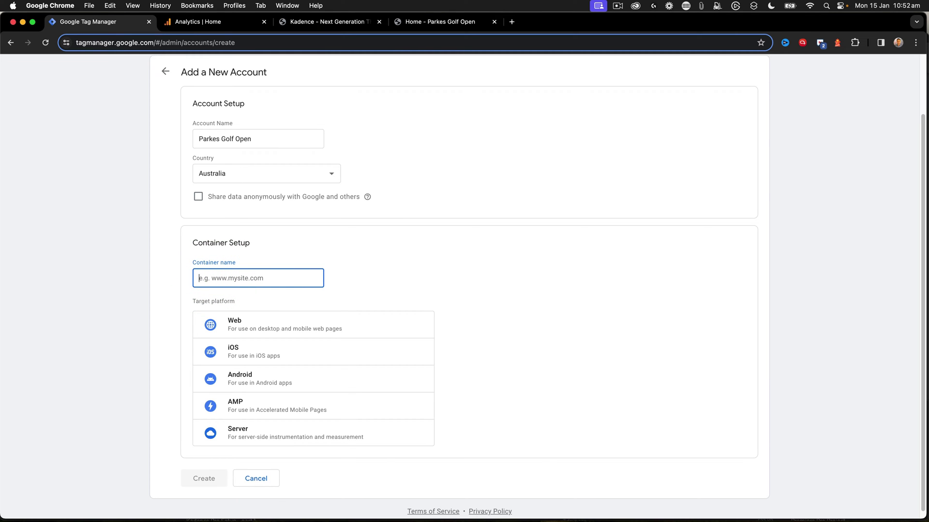
click(412, 21)
click(80, 43)
key(super+c)
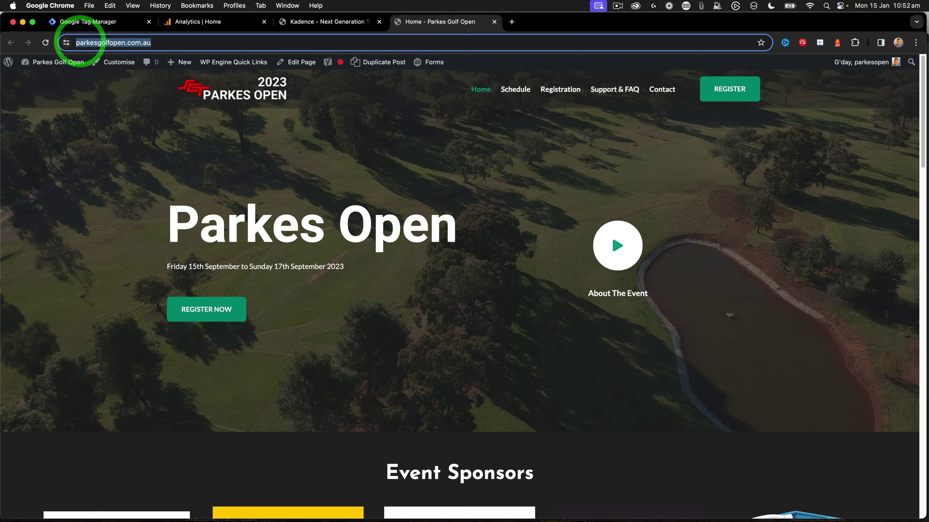
click(90, 22)
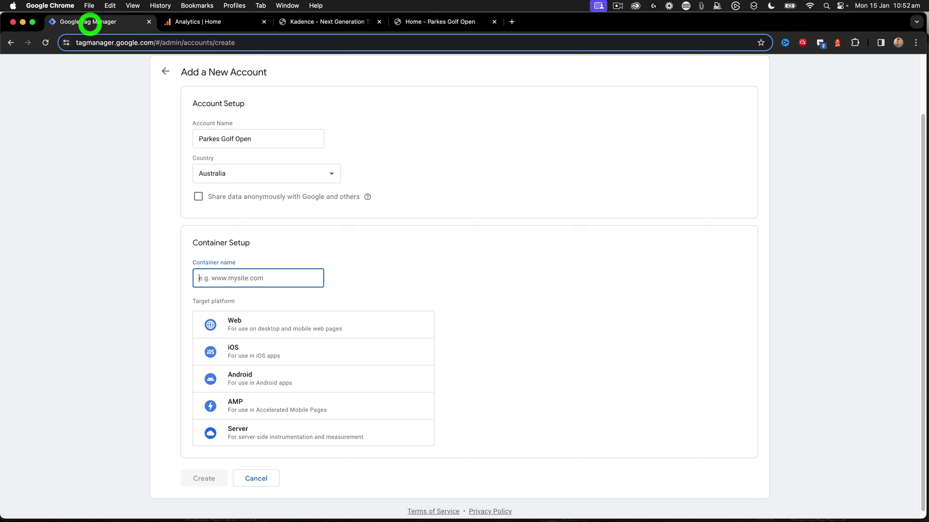
key(super+v)
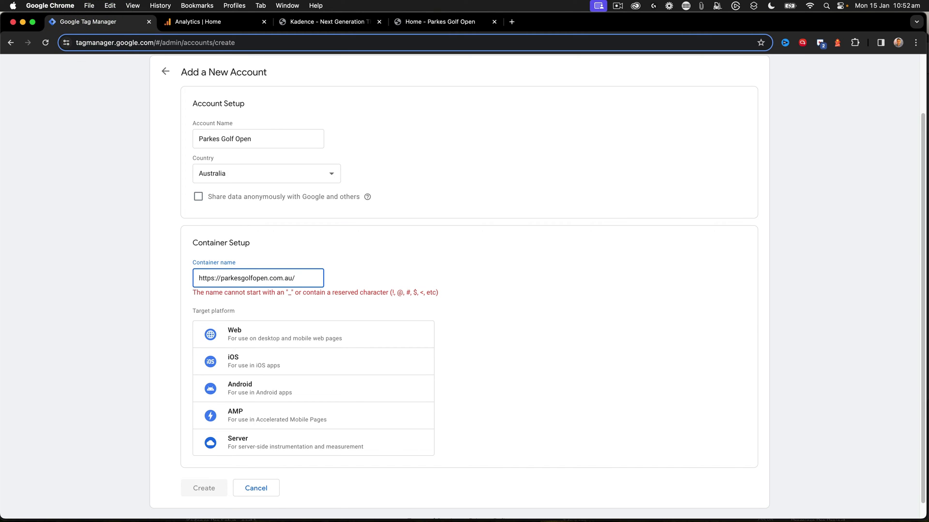
drag(222, 278, 174, 279)
key(BackSpace)
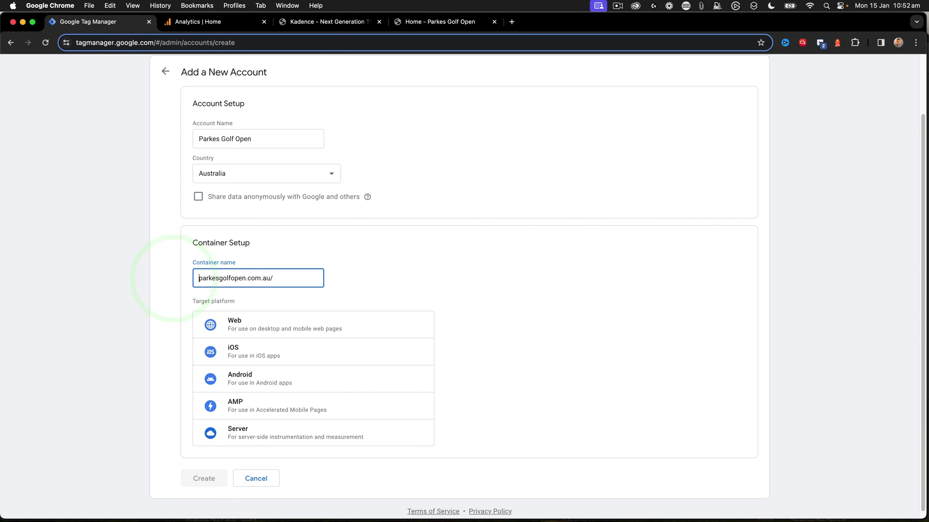
click(271, 278)
key(BackSpace)
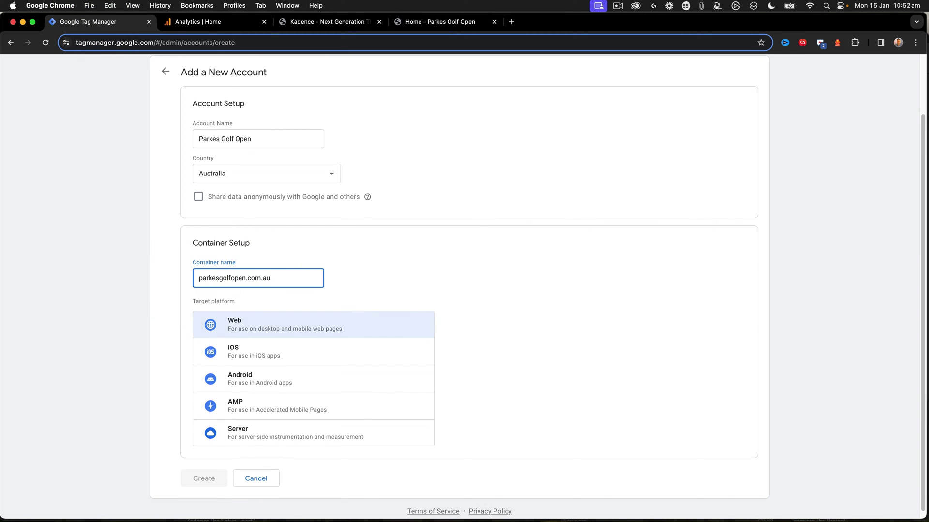
click(246, 321)
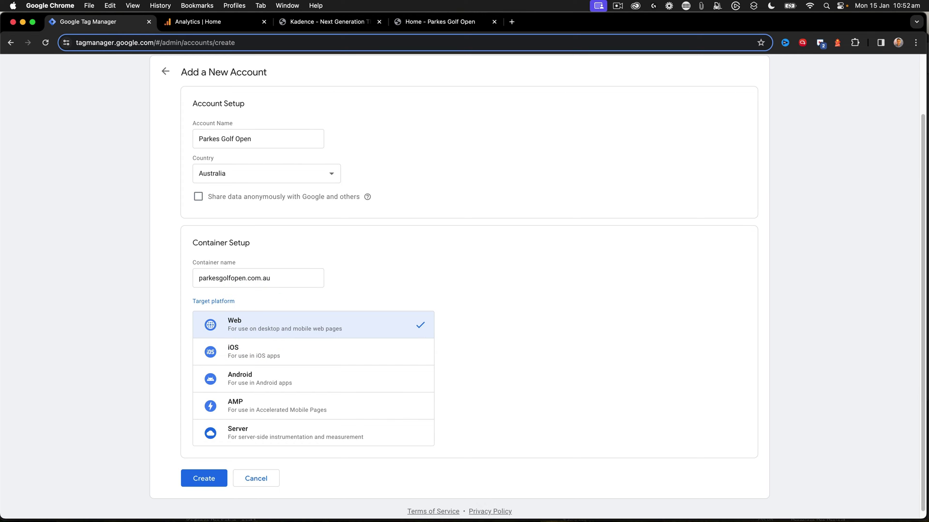
Accept the Data Processing Terms and Terms of Service, then copy the container's head snippet
click(204, 479)
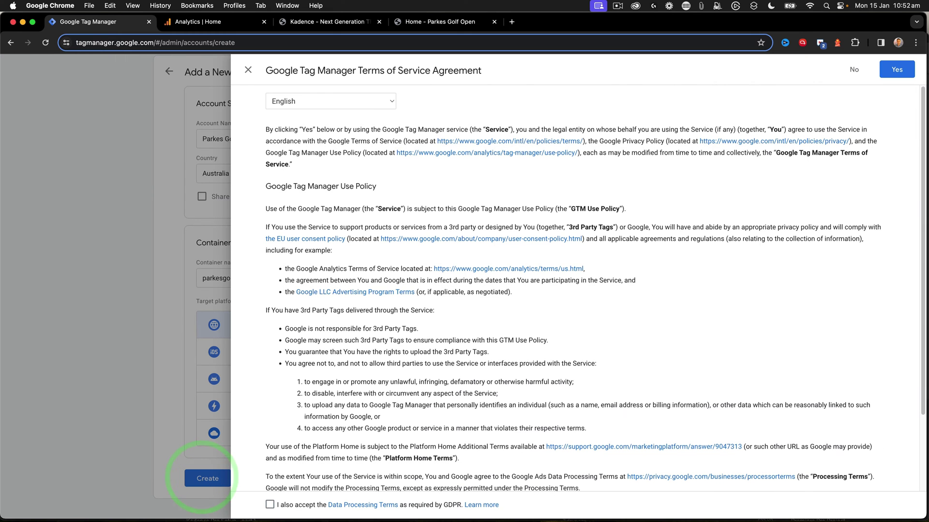
scroll(595, 290, down, 4)
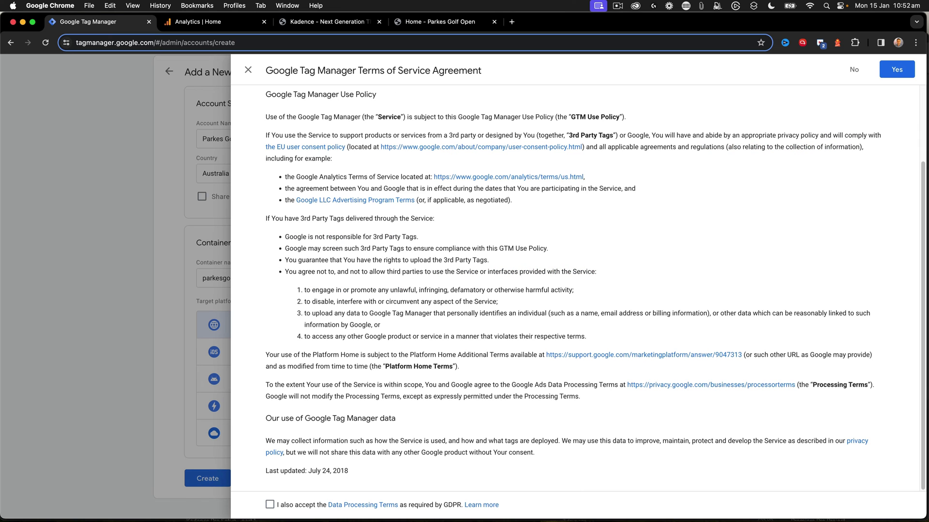
click(270, 504)
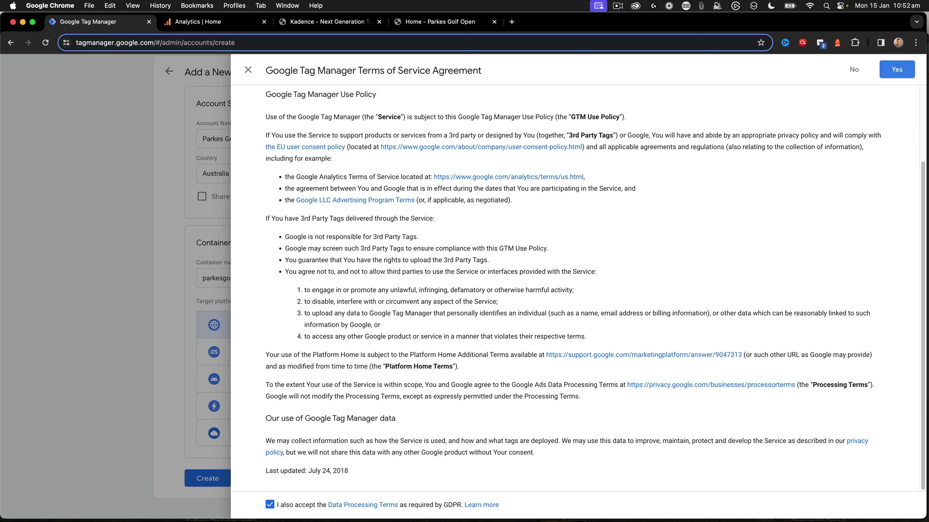
click(897, 69)
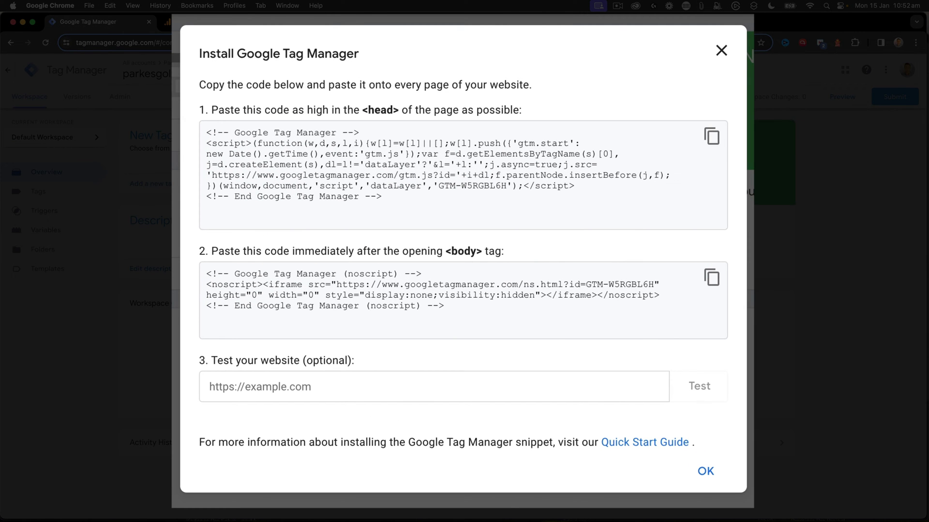
click(423, 186)
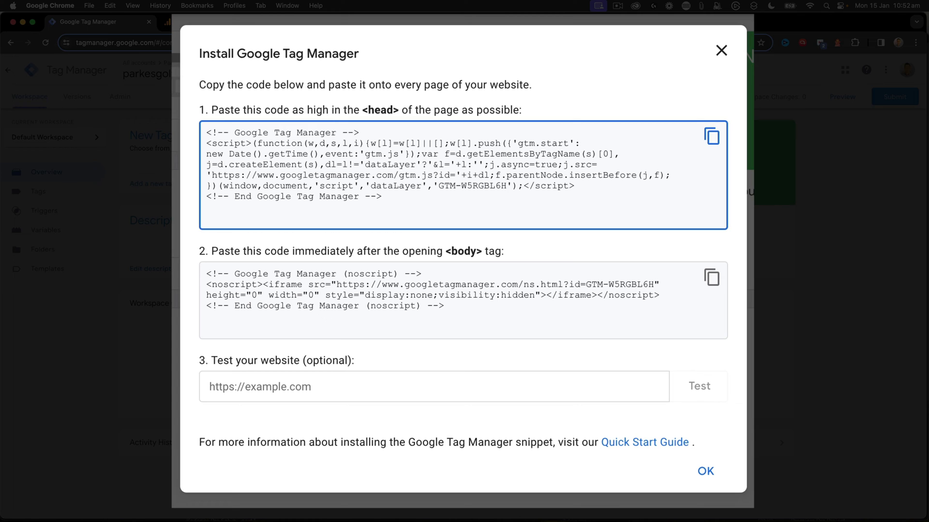
click(711, 136)
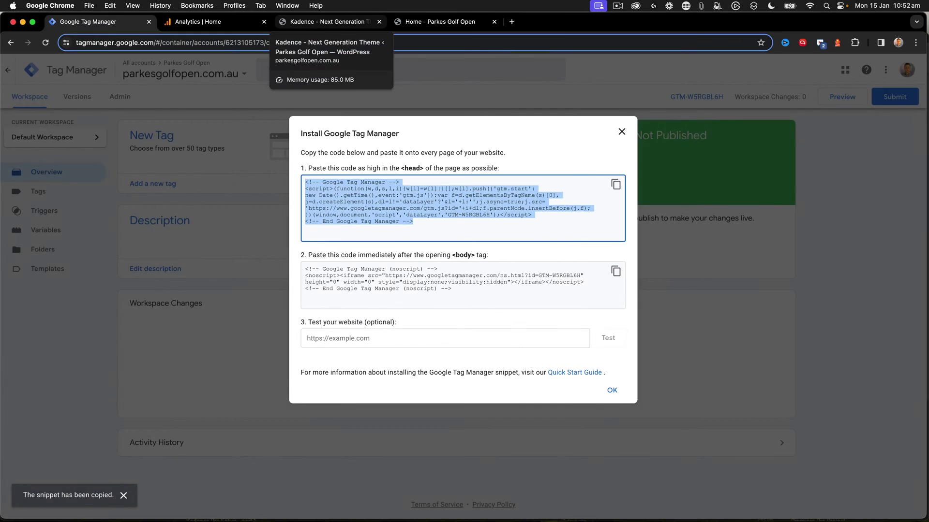
Open the Custom Scripts settings in the Kadence site Customizer
click(315, 21)
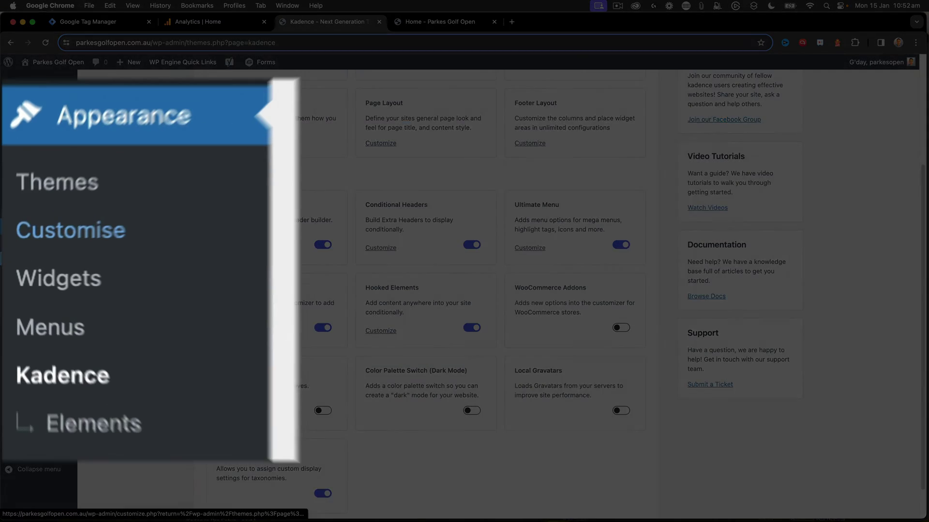
click(25, 257)
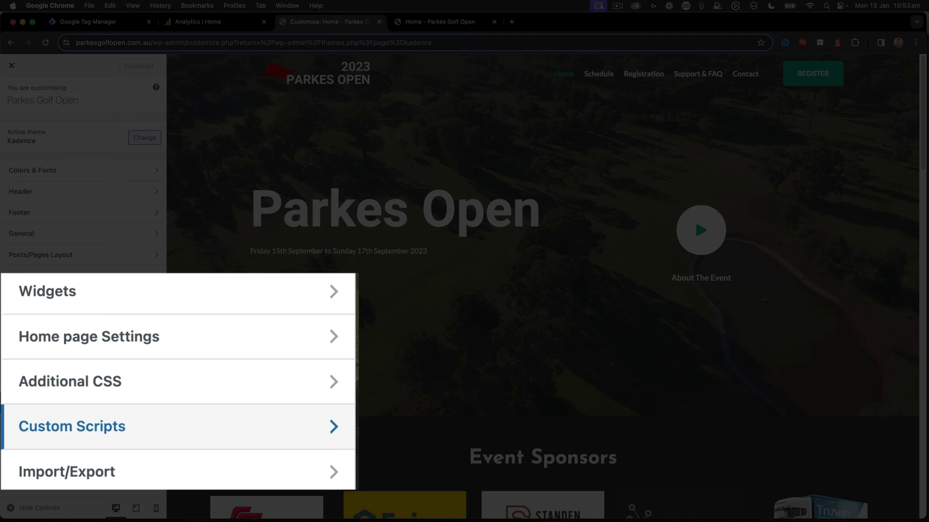
click(107, 421)
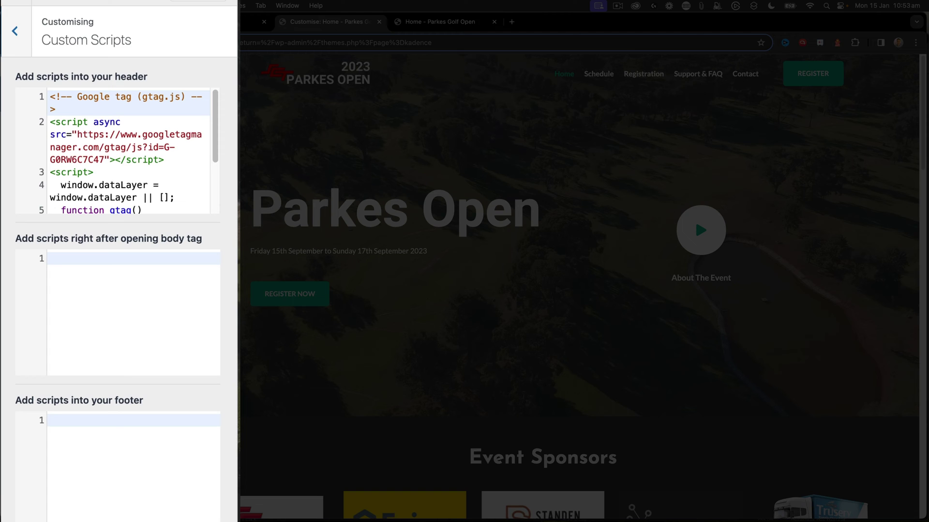
Replace the old Google tag code in the header scripts with the GTM head snippet
click(80, 119)
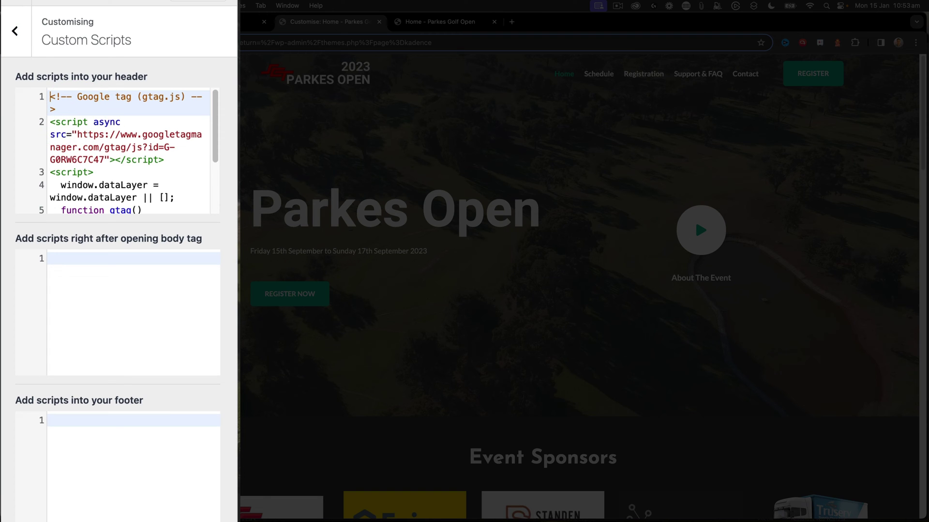
key(super+a)
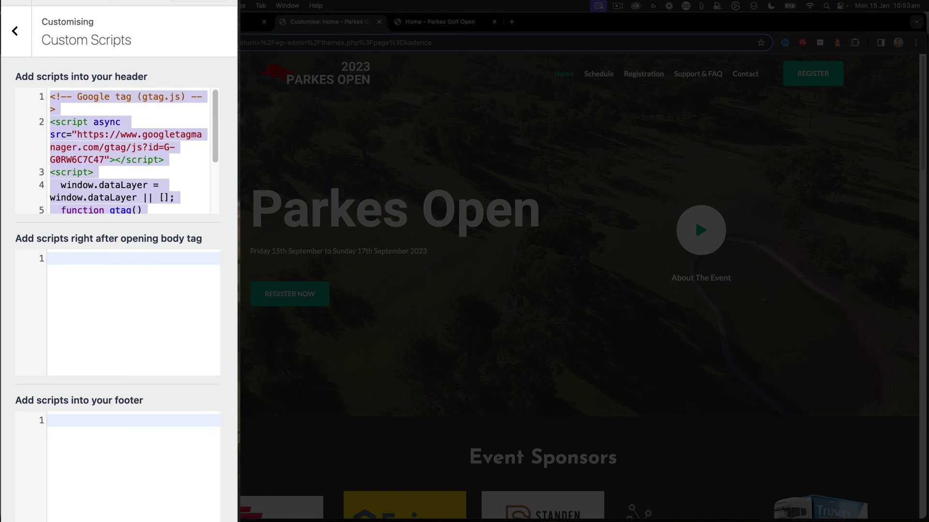
key(BackSpace)
key(super+v)
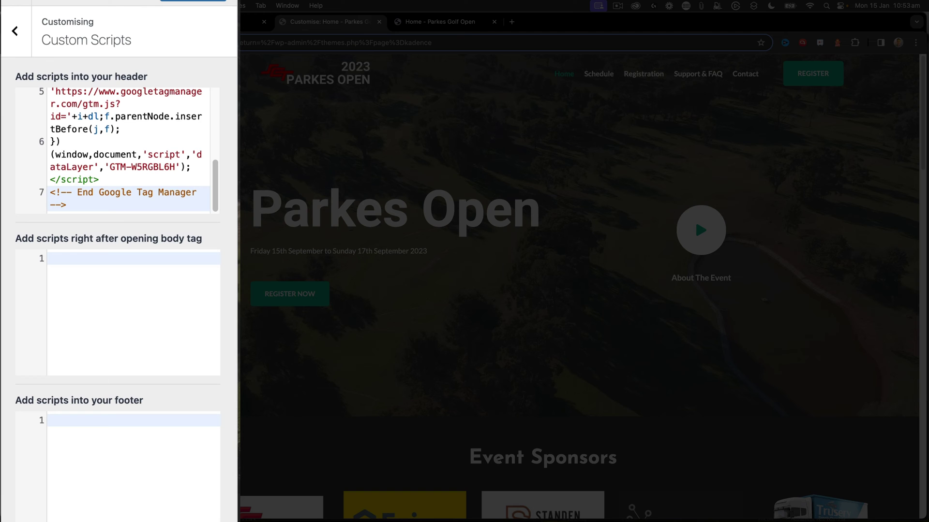
key(super+Up)
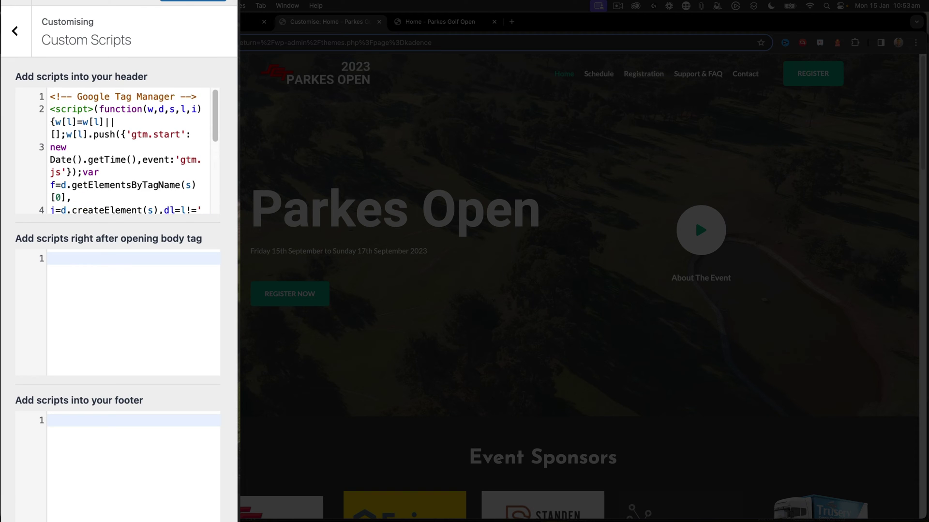
key(super+Down)
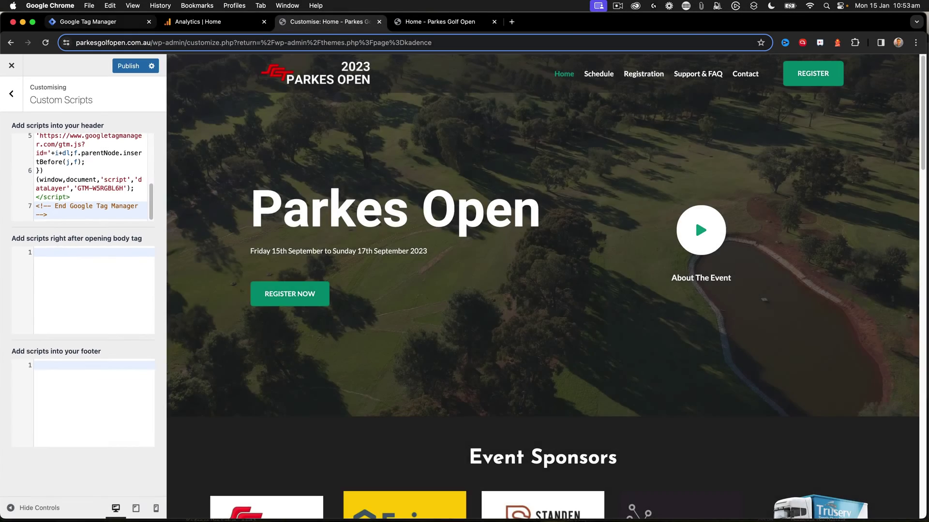
click(99, 21)
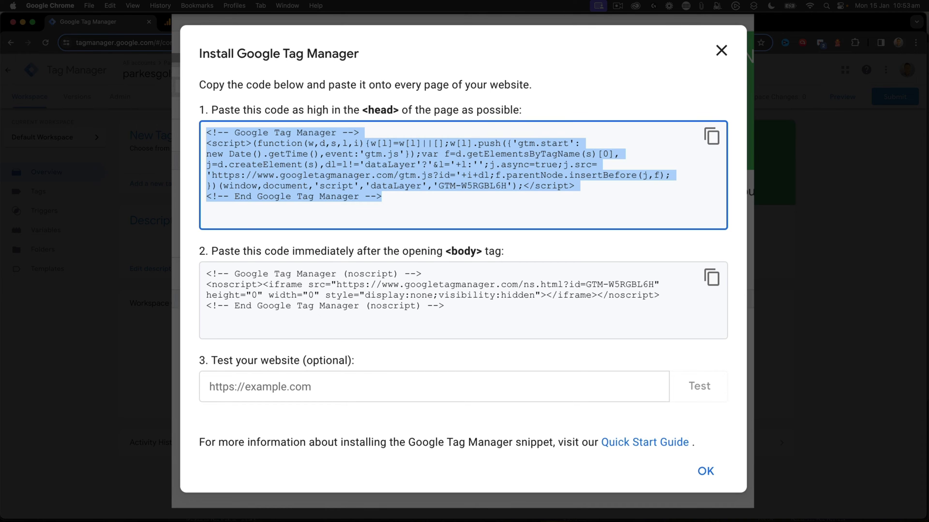
Paste GTM's noscript snippet into 'Add scripts right after opening body tag' and publish
click(711, 278)
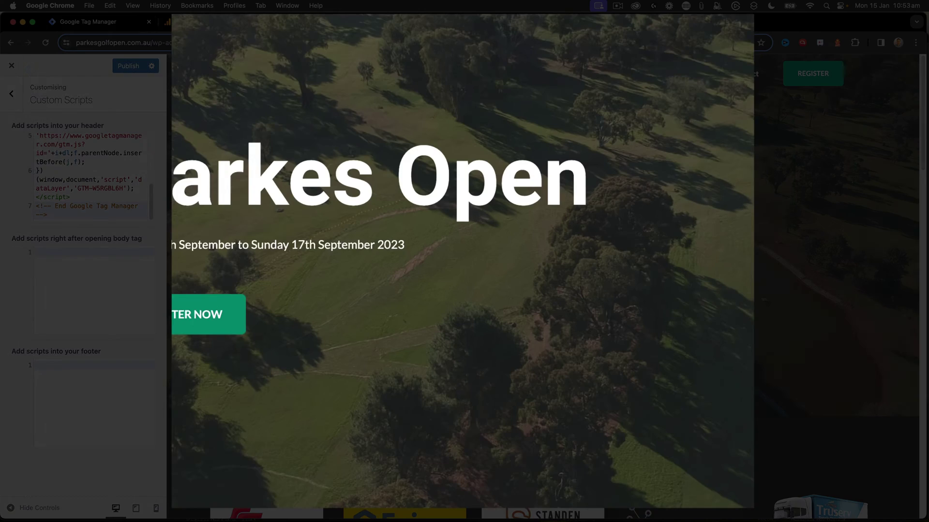
click(321, 21)
click(55, 254)
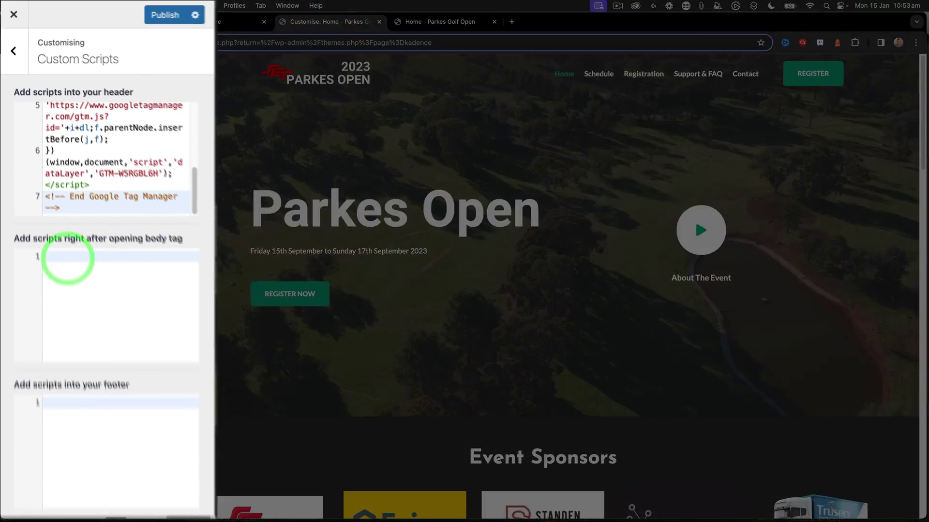
key(super+v)
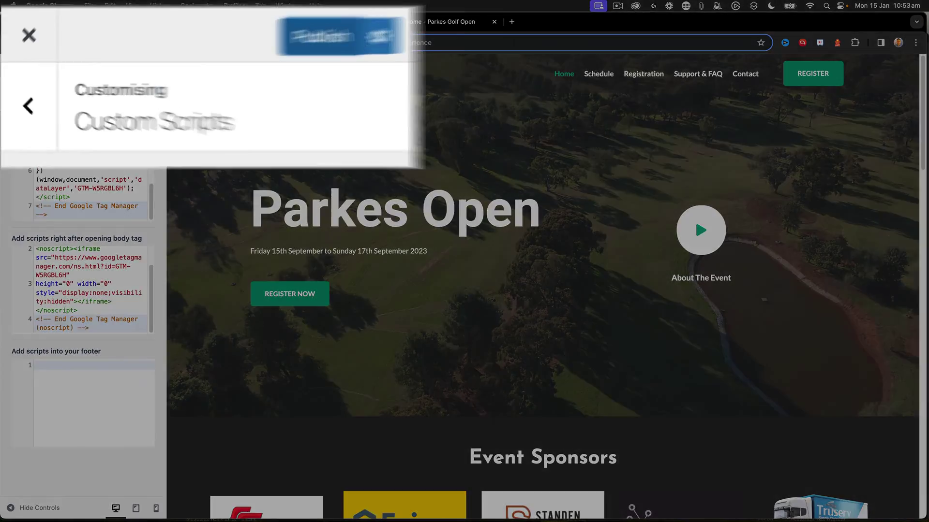
click(129, 66)
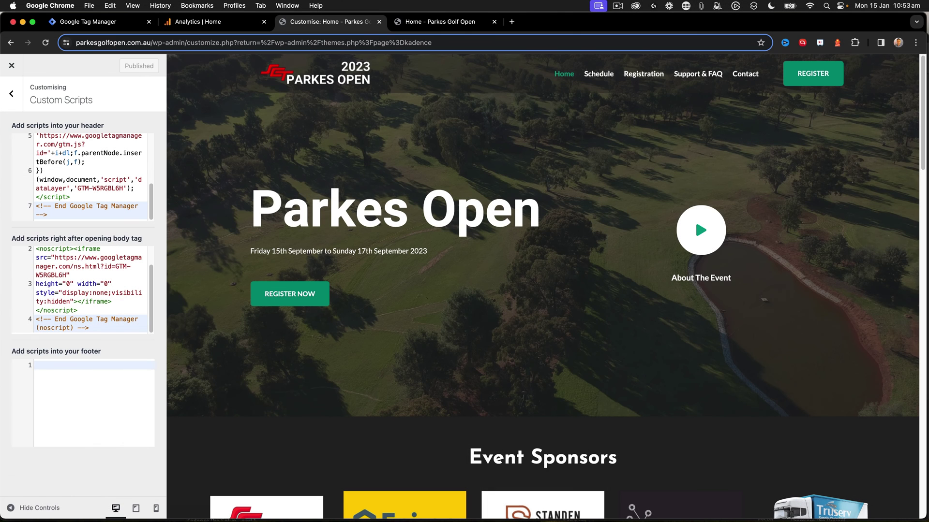
Clear all site caches from WP Engine's Caching page in WordPress admin
click(11, 65)
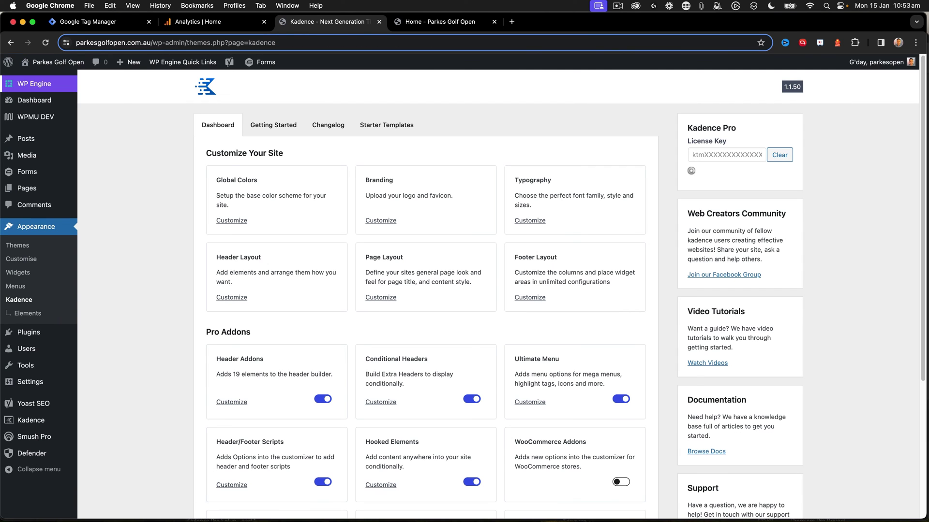
click(51, 84)
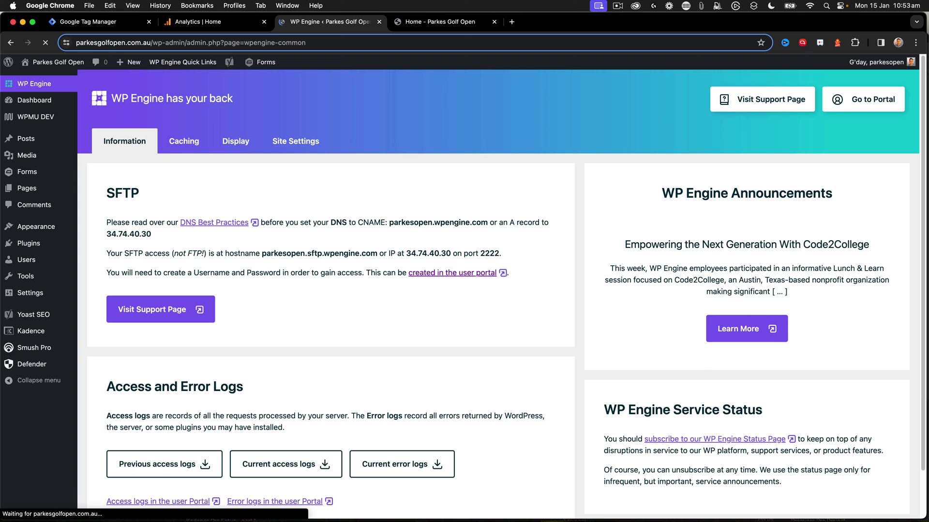
click(184, 141)
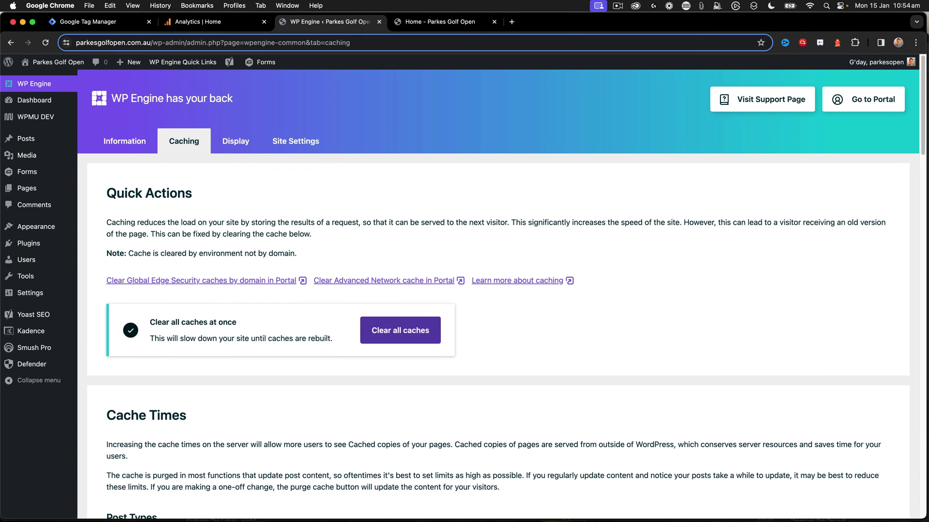
click(385, 330)
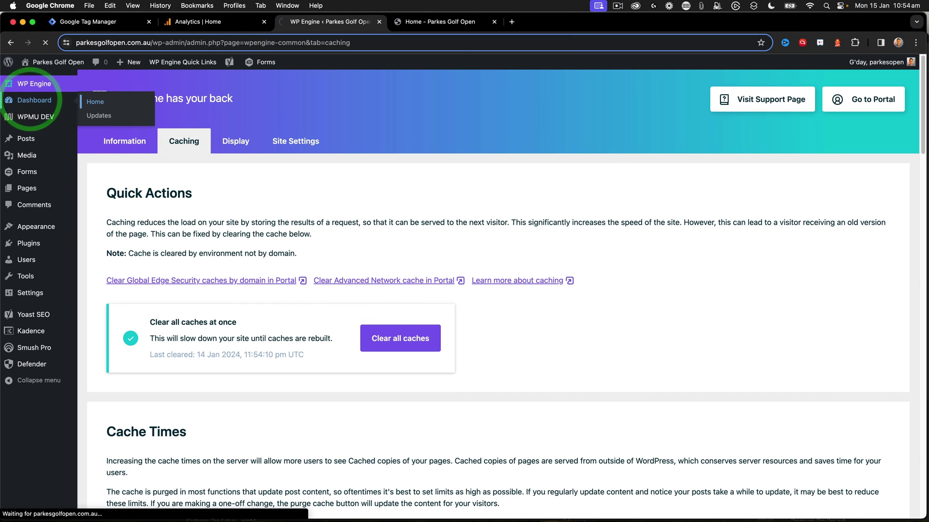
click(101, 101)
click(78, 21)
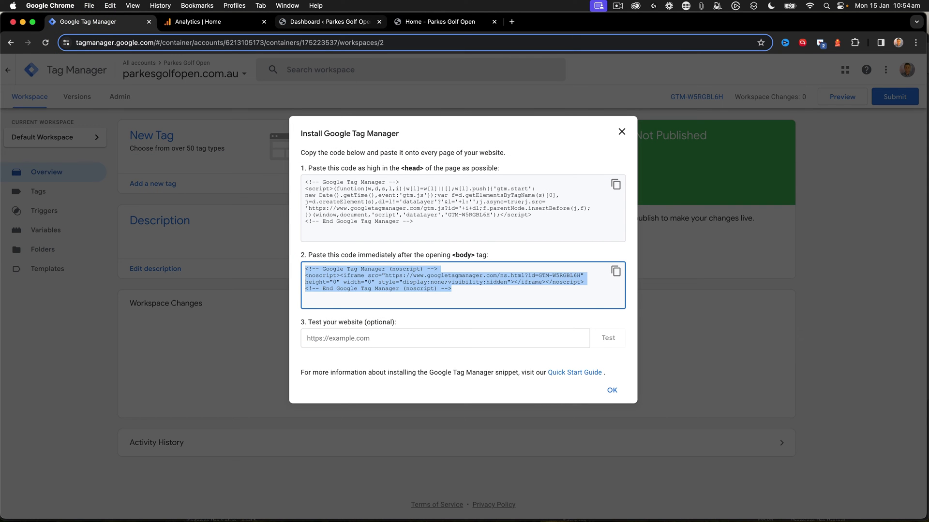
click(327, 22)
click(438, 22)
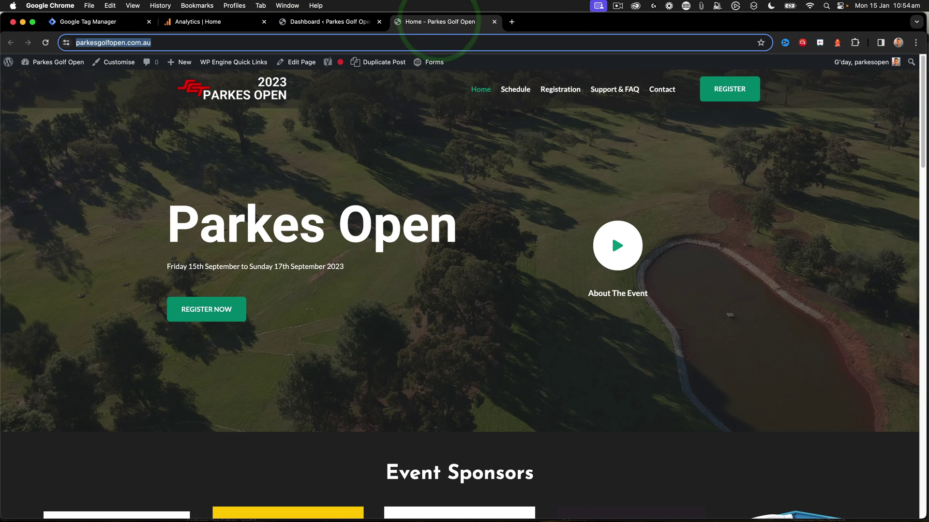
click(63, 21)
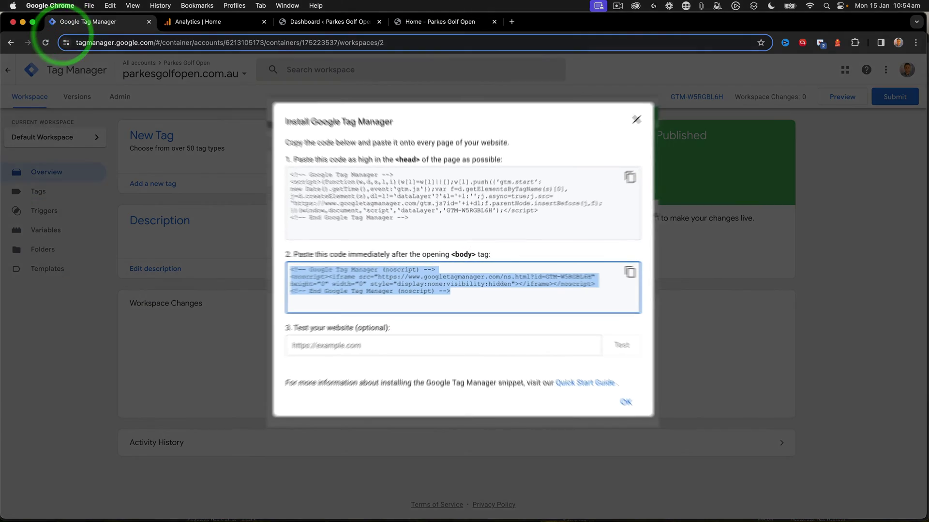
click(317, 344)
key(super+v)
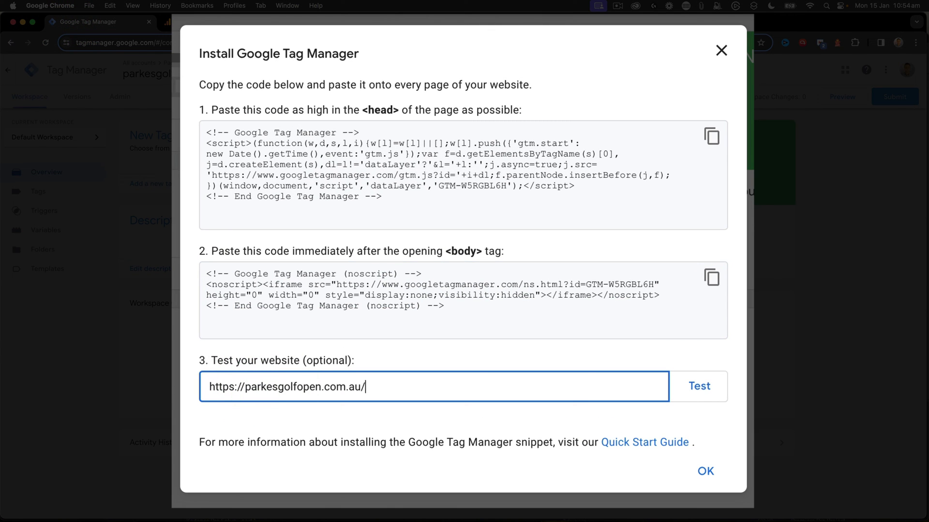
click(699, 386)
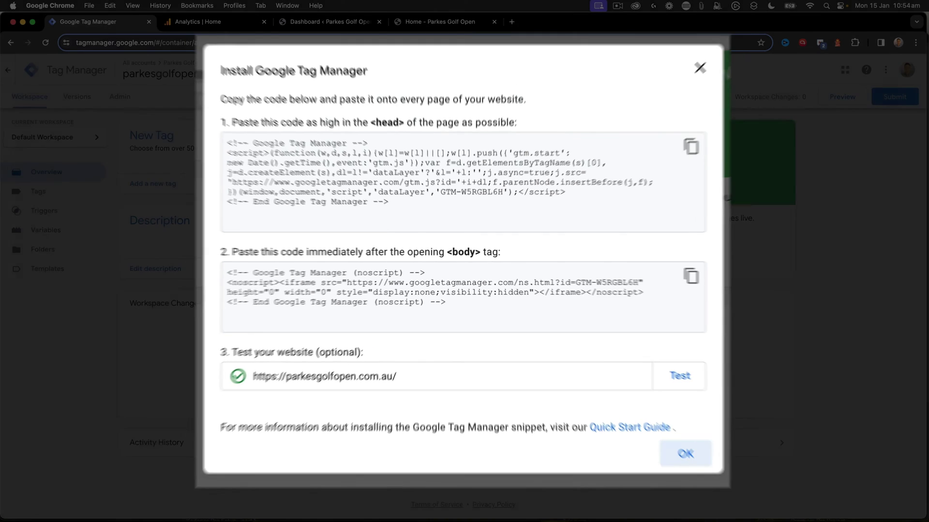
click(705, 471)
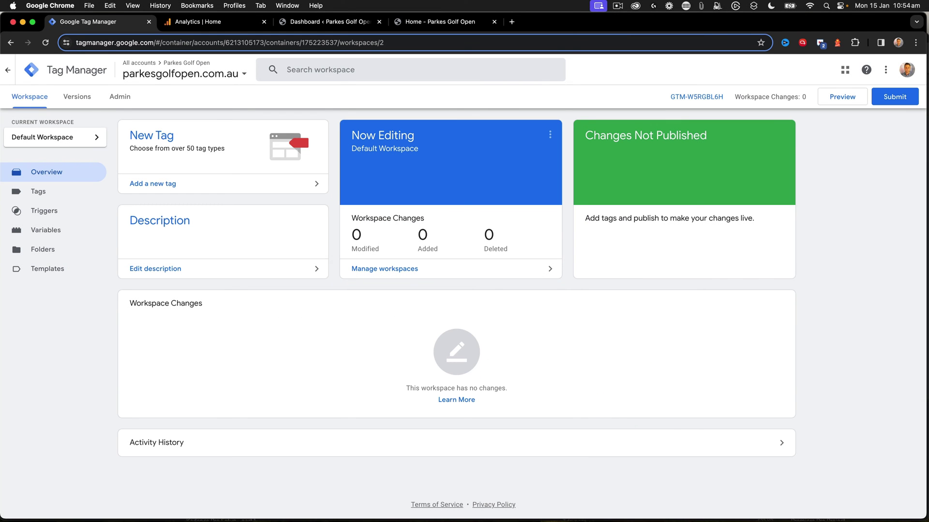
Create a new tag named GA and set its type to Google Analytics > Google Tag
click(149, 182)
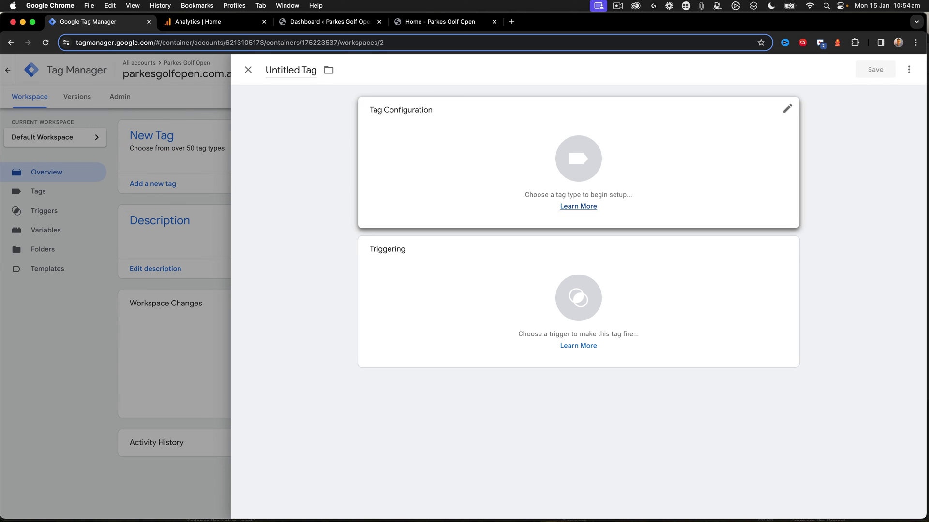
click(296, 70)
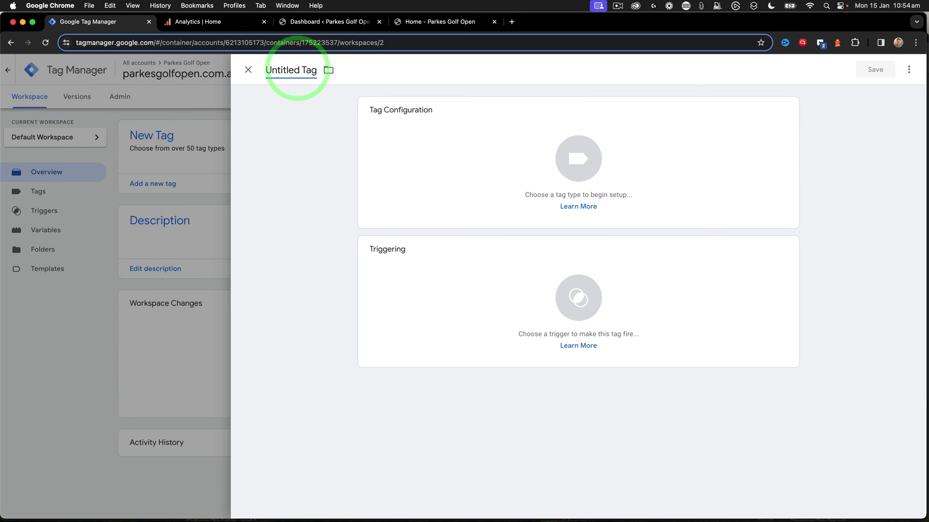
key(super+a)
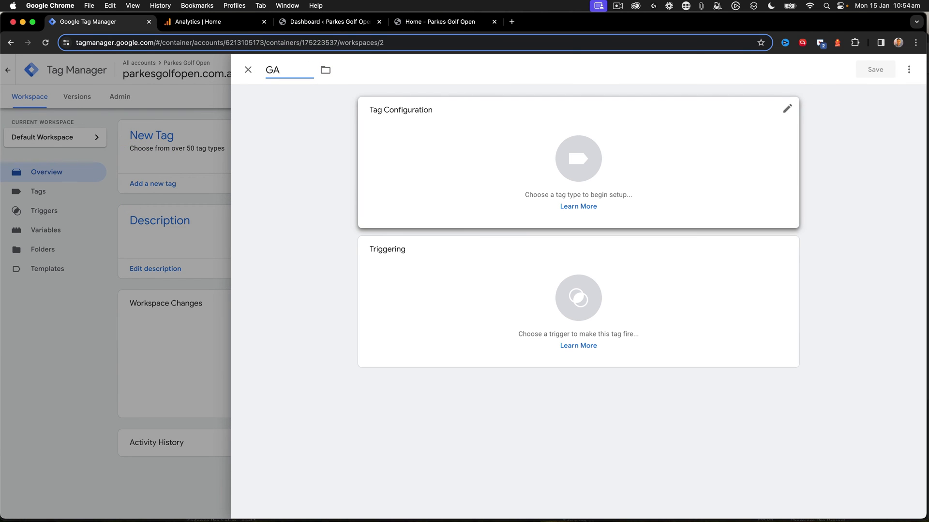
click(560, 140)
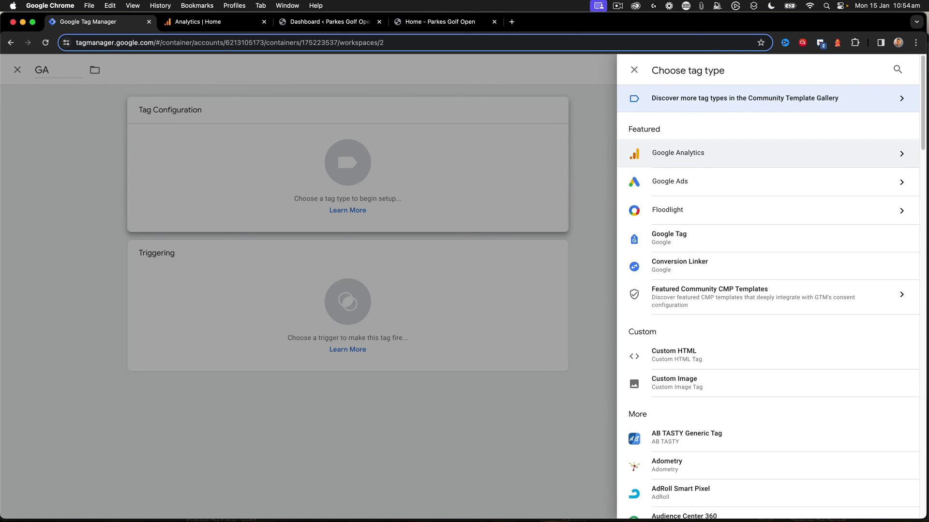
click(674, 154)
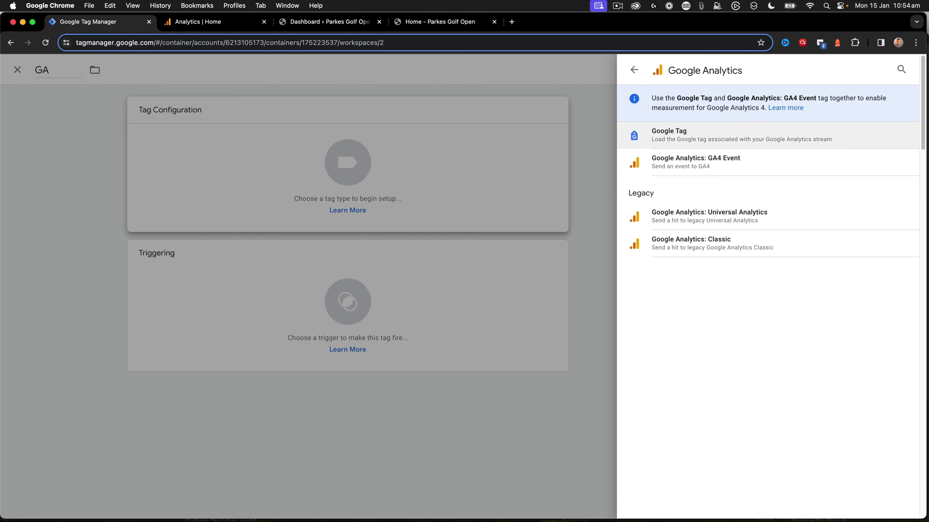
click(696, 128)
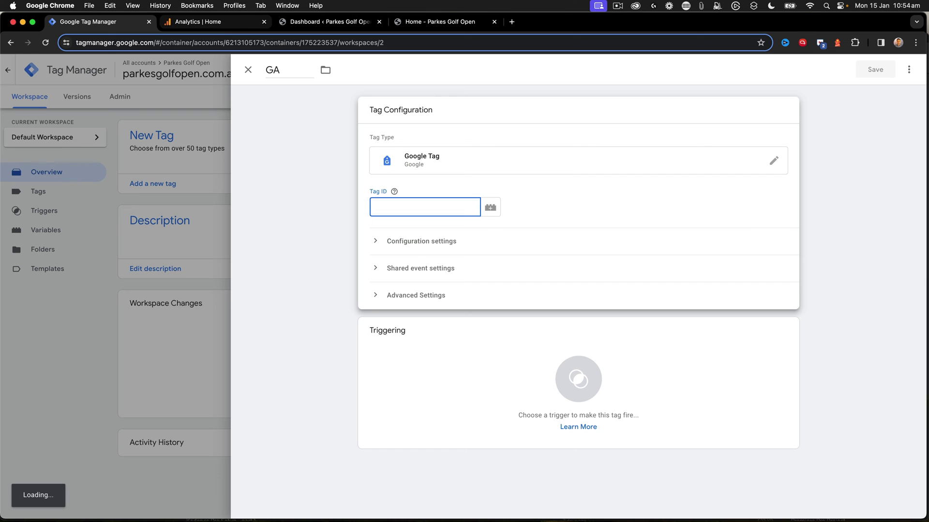
Open Admin > Data streams > Web and the Parkes Golf Open website stream details
click(191, 21)
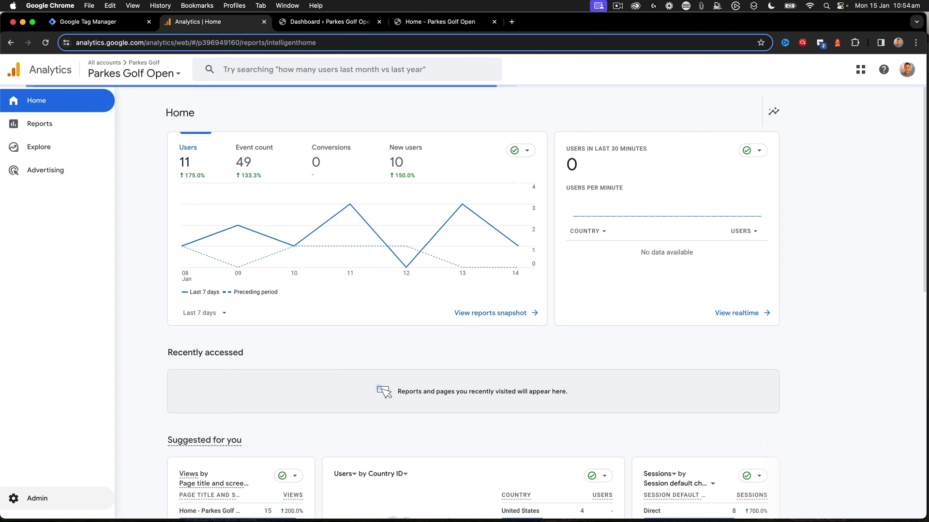
click(13, 498)
click(726, 266)
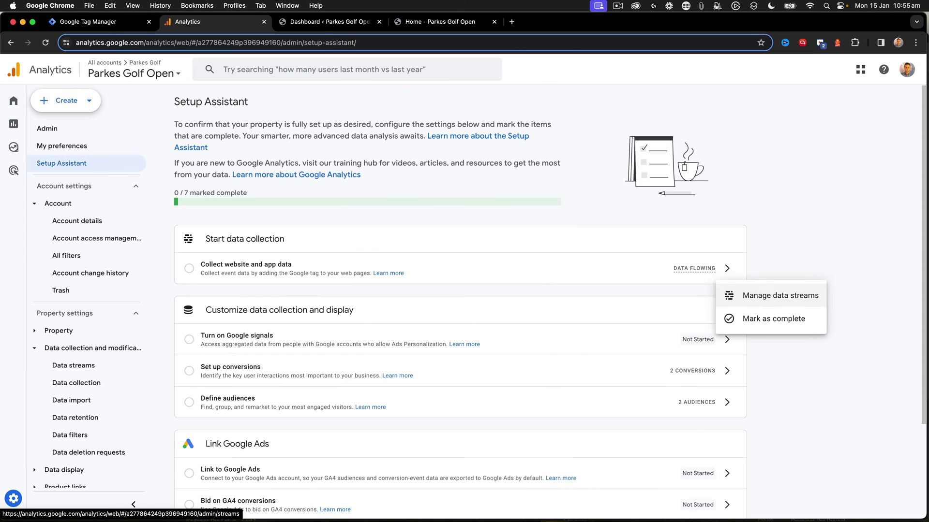
click(751, 290)
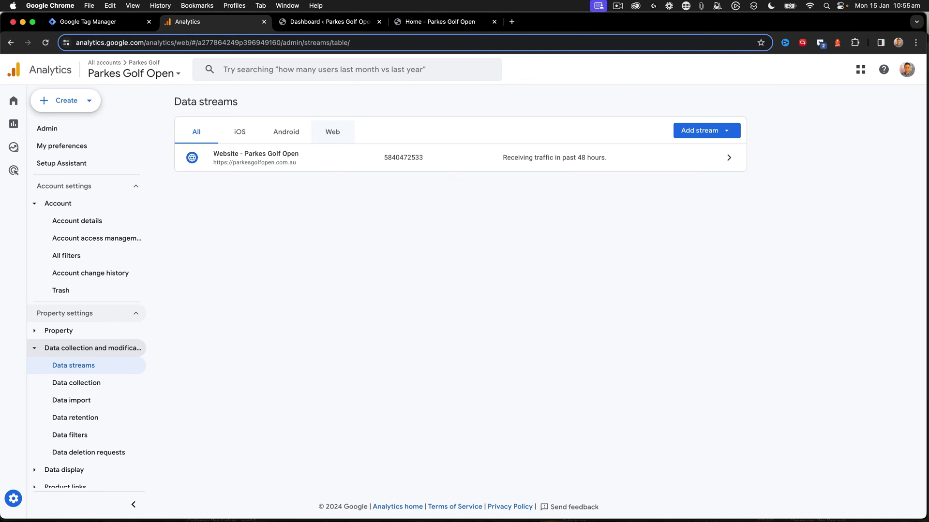
click(332, 134)
click(728, 157)
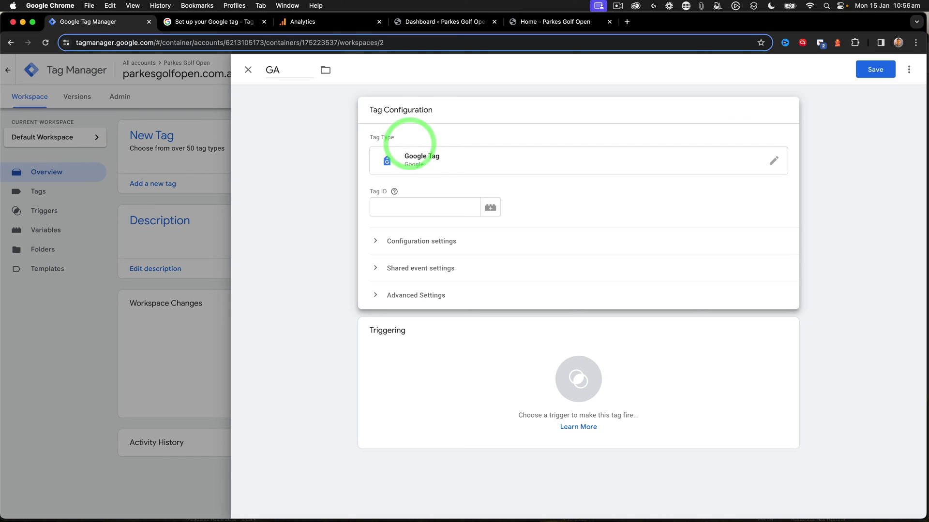
Enter Tag ID G-G0RW6C7C47, leaving configuration and shared event settings variables at None
click(400, 205)
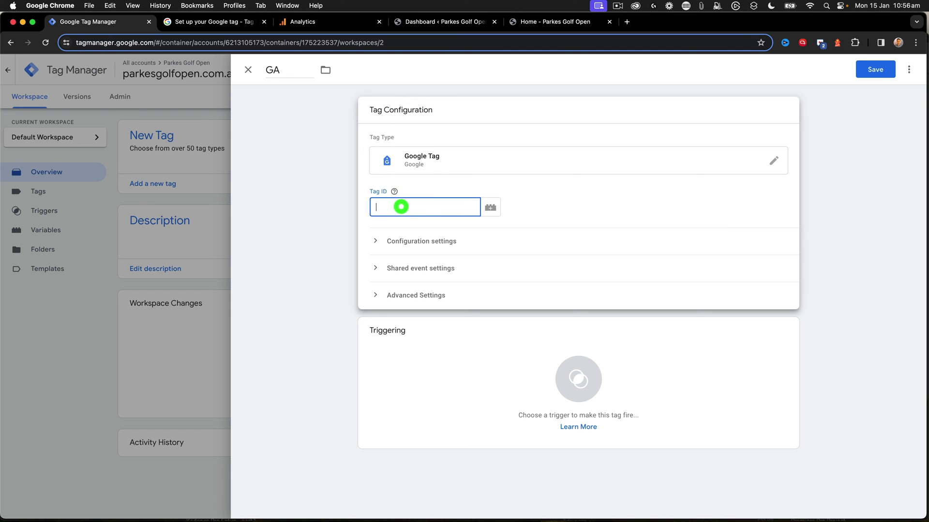
text(G-G0RW6C7C47)
click(421, 237)
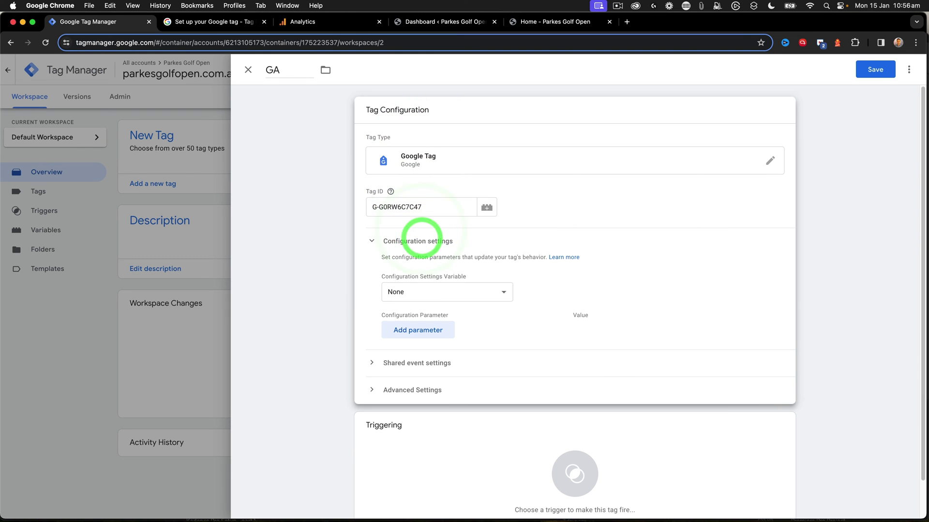
click(436, 292)
click(436, 290)
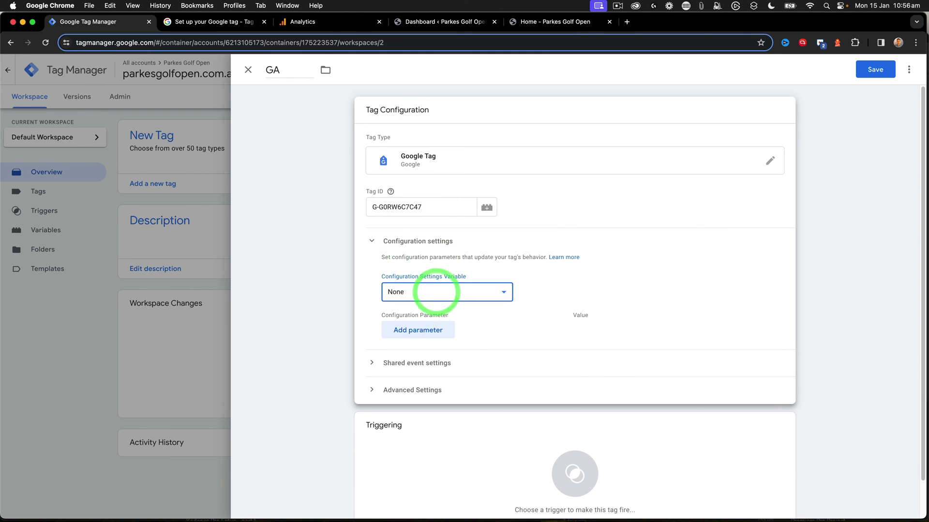
click(422, 364)
click(415, 414)
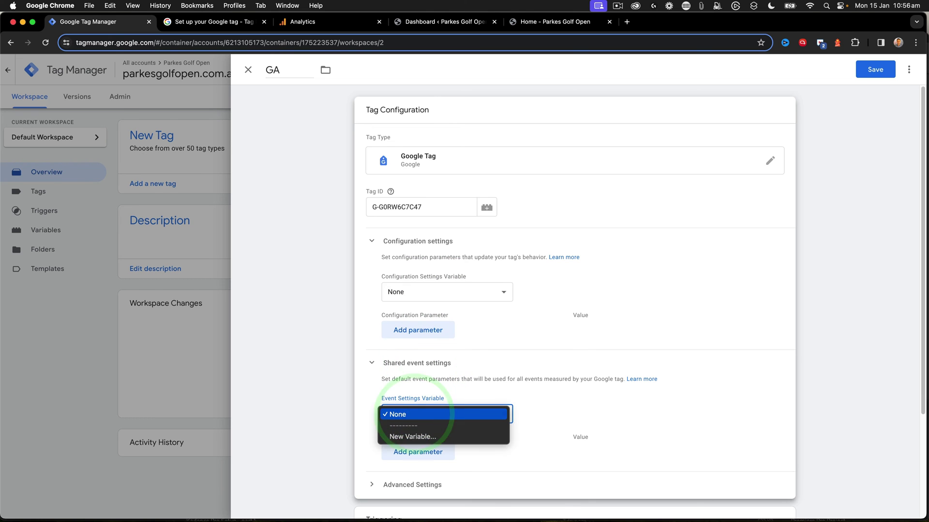
click(414, 414)
click(432, 444)
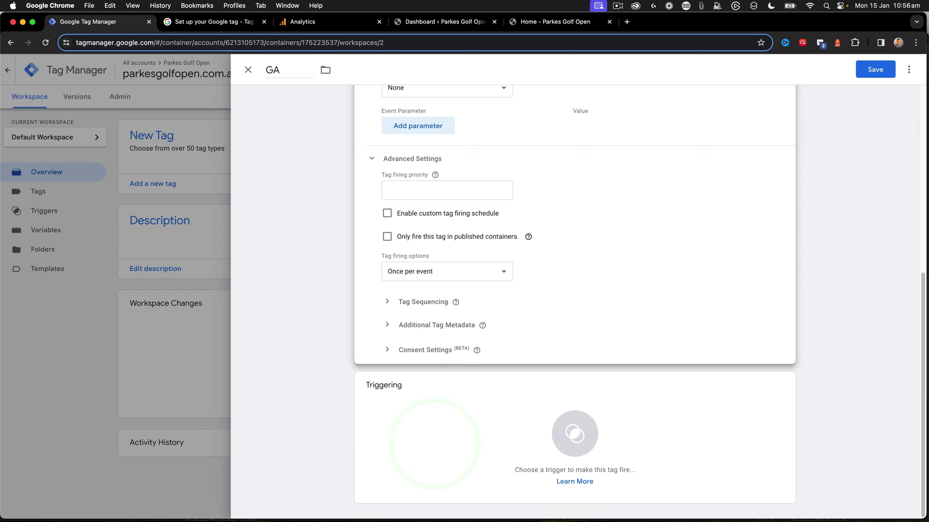
scroll(574, 296, up, 7)
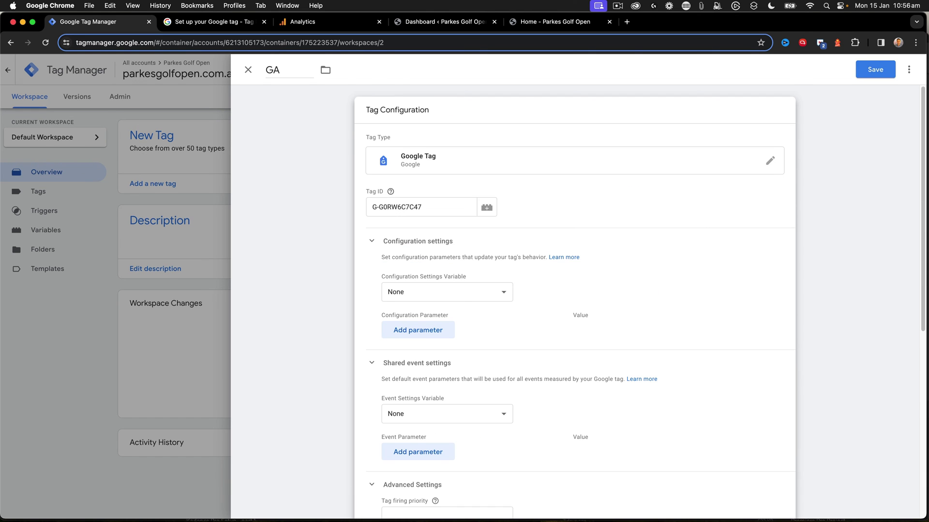
Add an All Pages firing trigger and save the GA tag
click(875, 70)
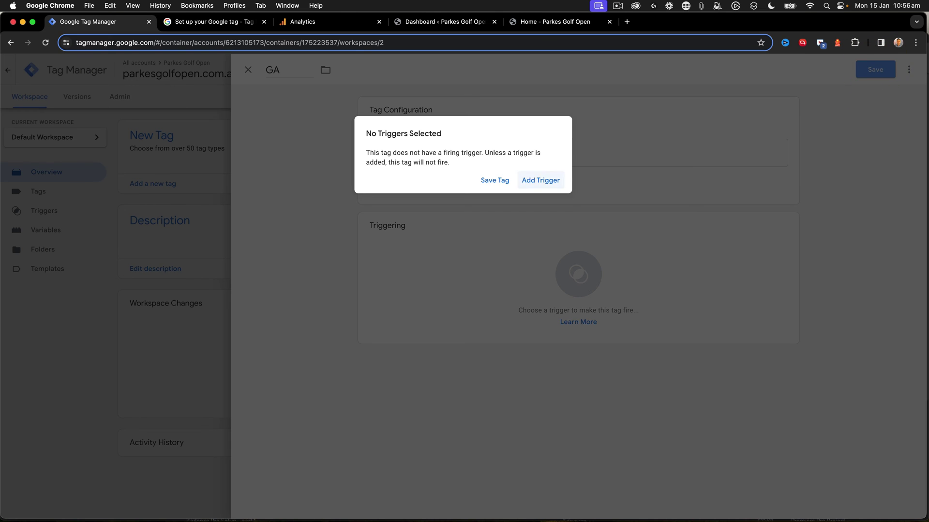
click(540, 181)
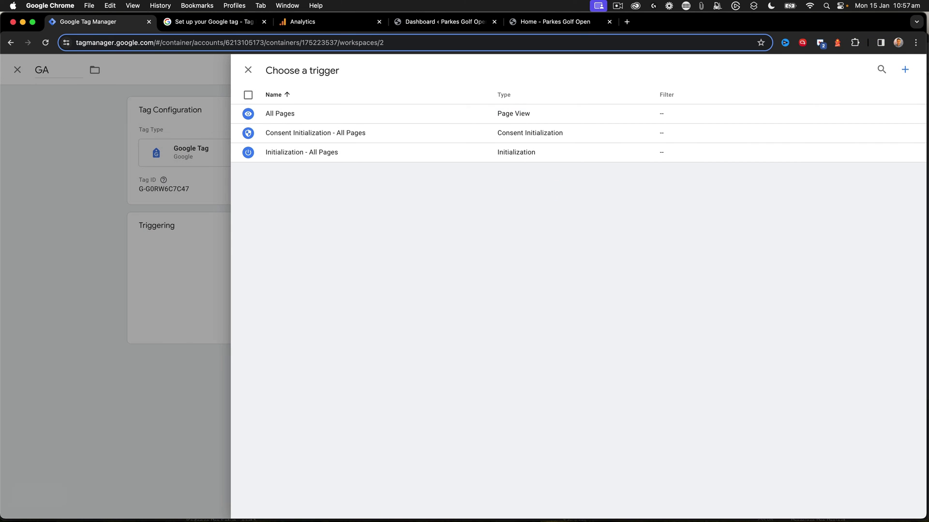
click(284, 114)
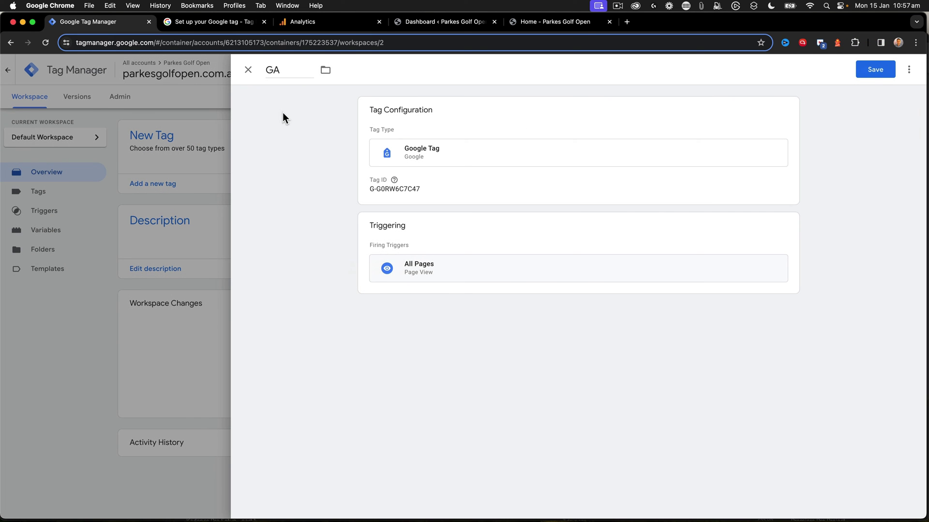
click(872, 61)
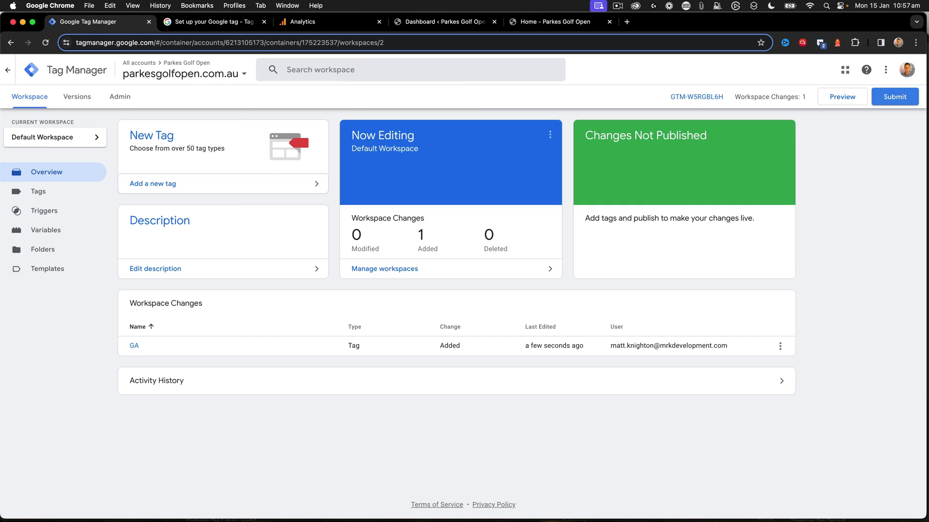
Submit the workspace changes and publish them live as version 'Added GA', then return to Analytics
click(895, 96)
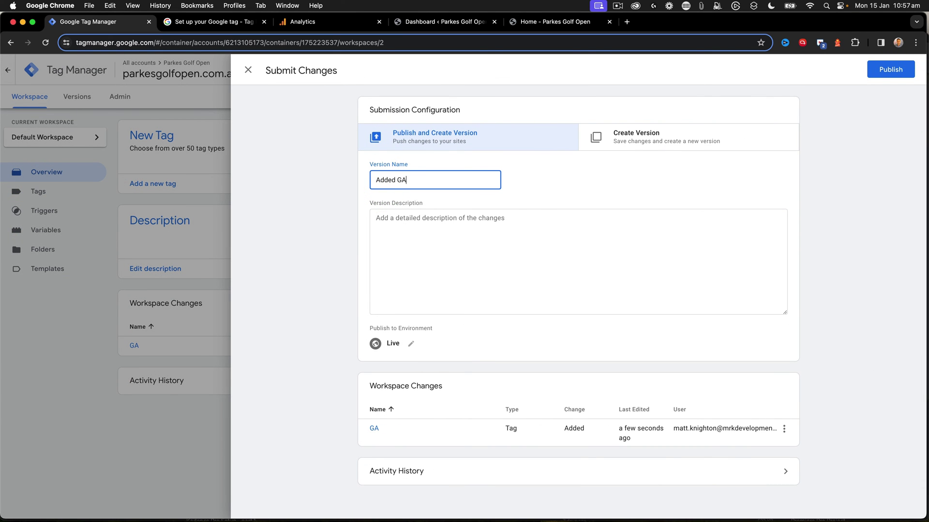
click(378, 218)
text(Added GA)
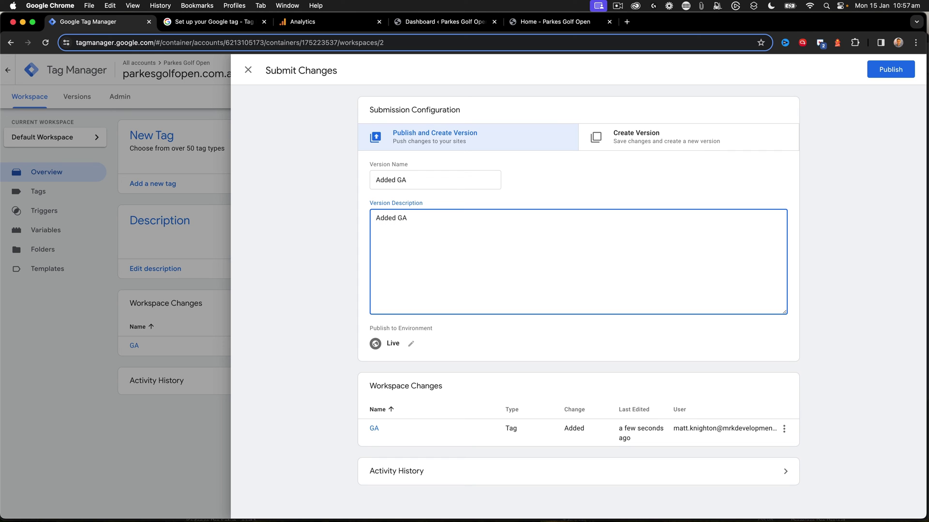
click(890, 70)
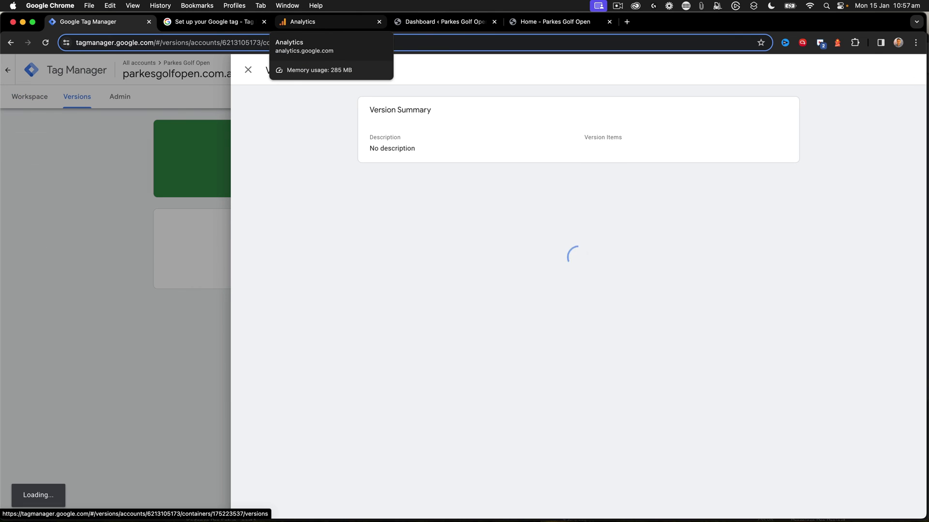
click(321, 22)
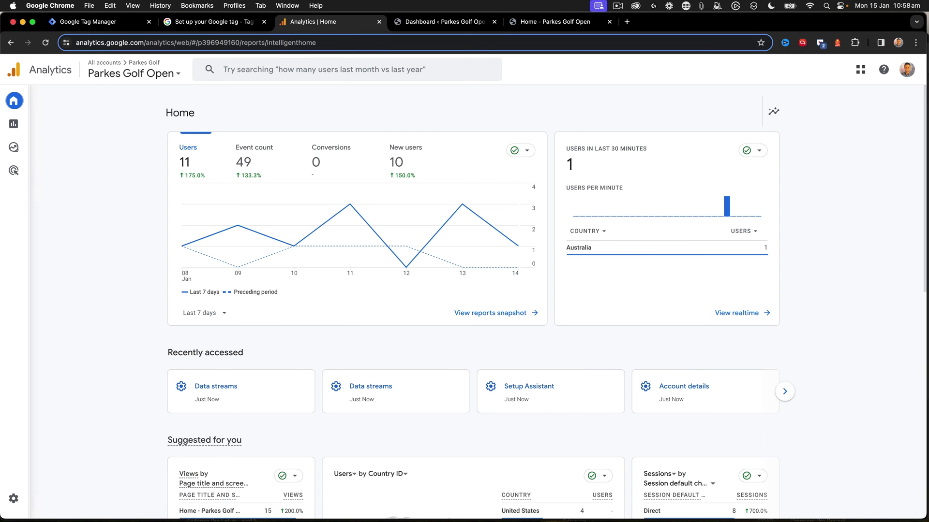
Visit the Parkes Open Home and Schedule pages and confirm both register in Realtime views by page title
click(539, 21)
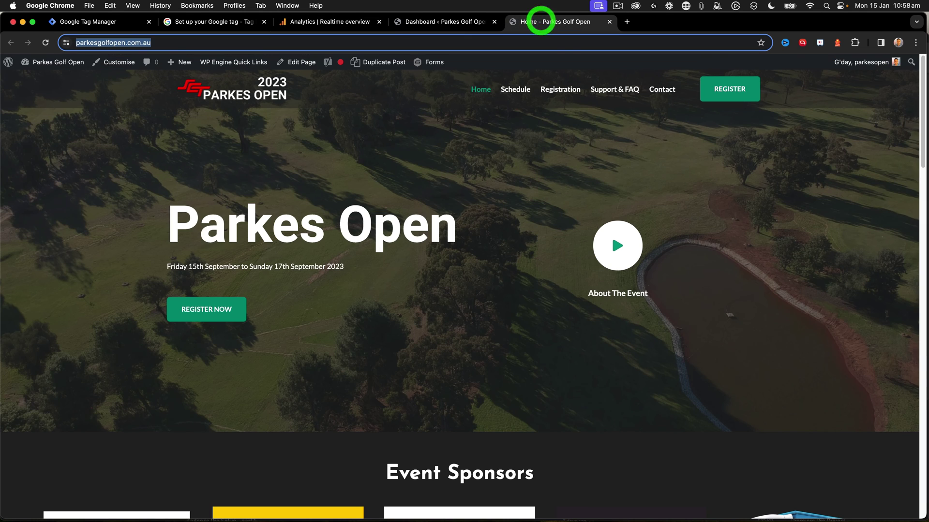
click(516, 90)
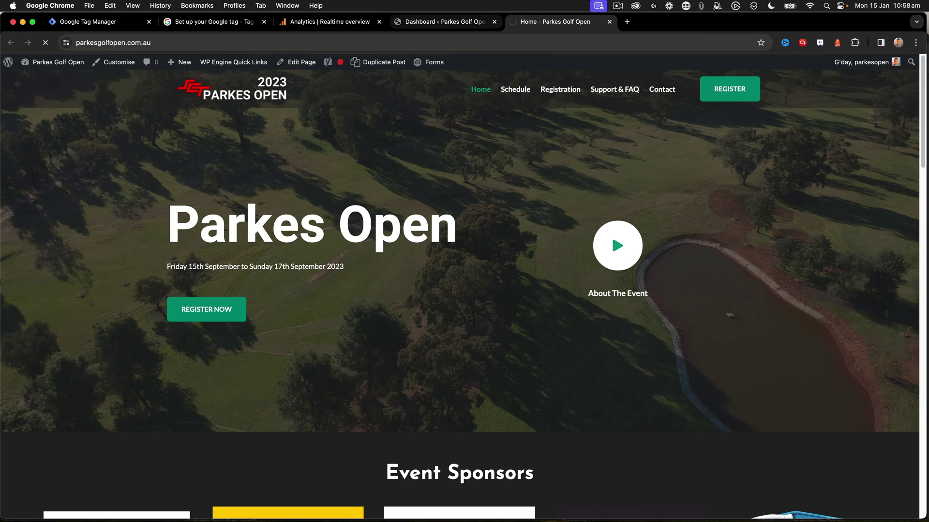
click(330, 22)
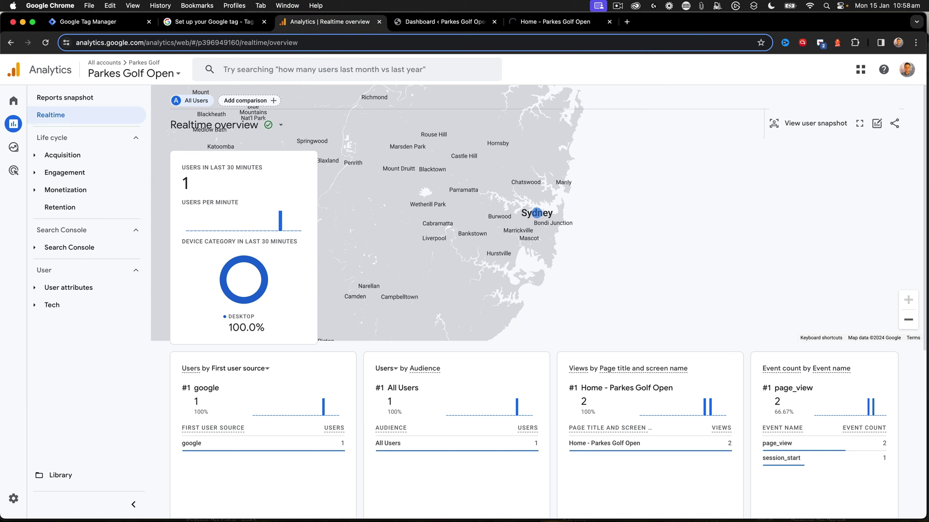
mouse_move(721, 449)
click(544, 23)
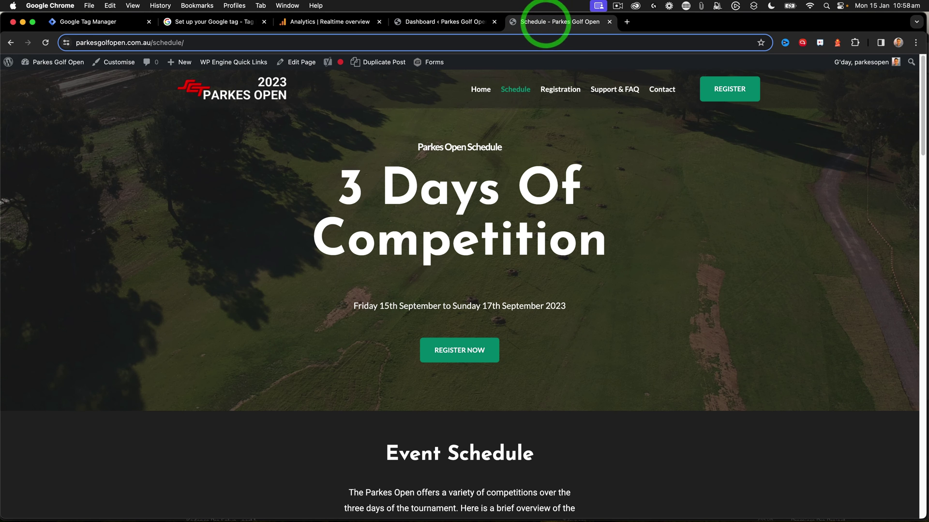
click(325, 22)
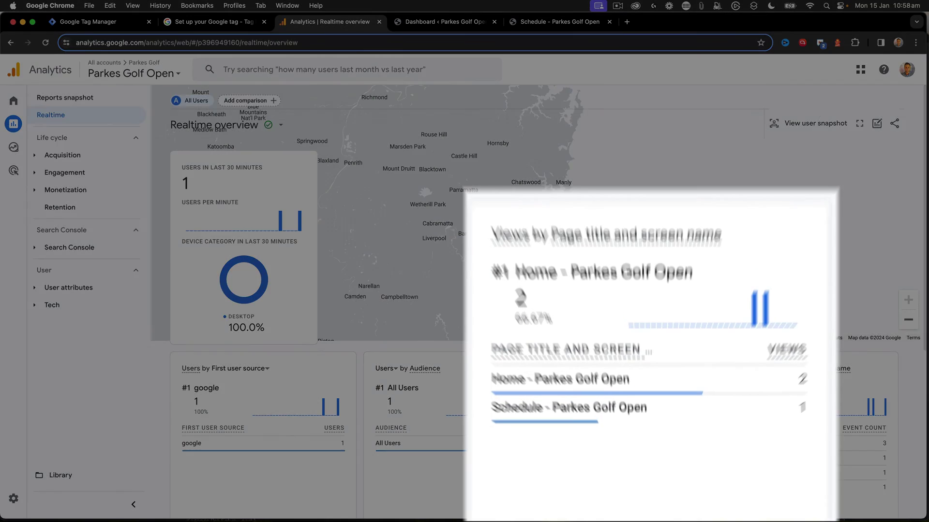